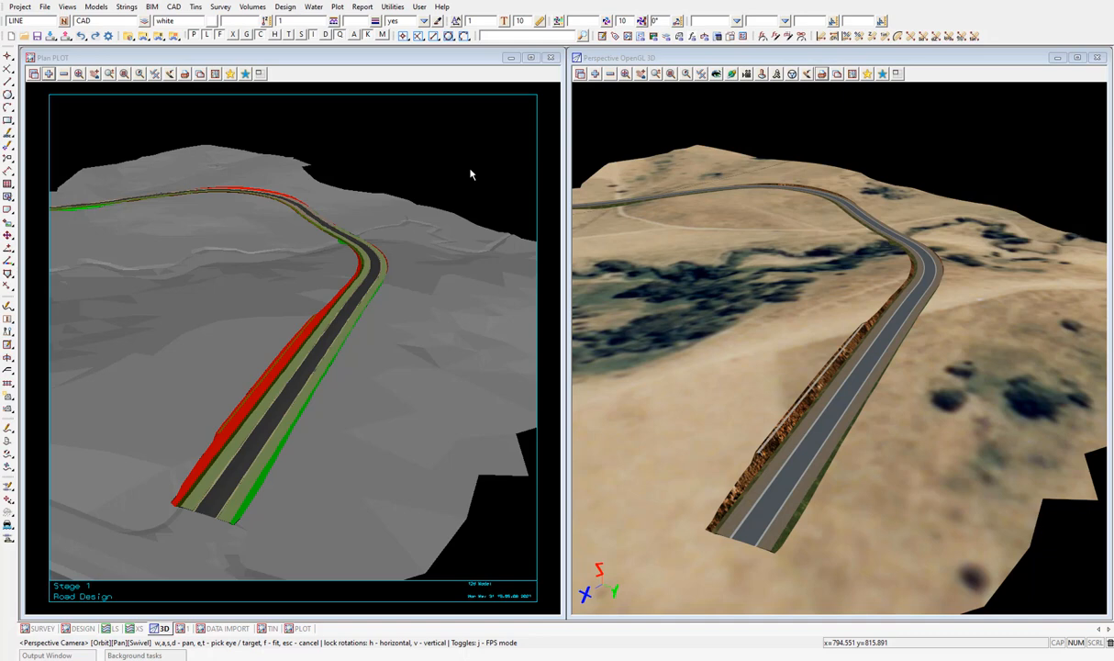
# Step: Open the cross sections plot parameter editor and load the settings from xsection_intro.xplotppf in the getting started basic folder
pyautogui.click(337, 7)
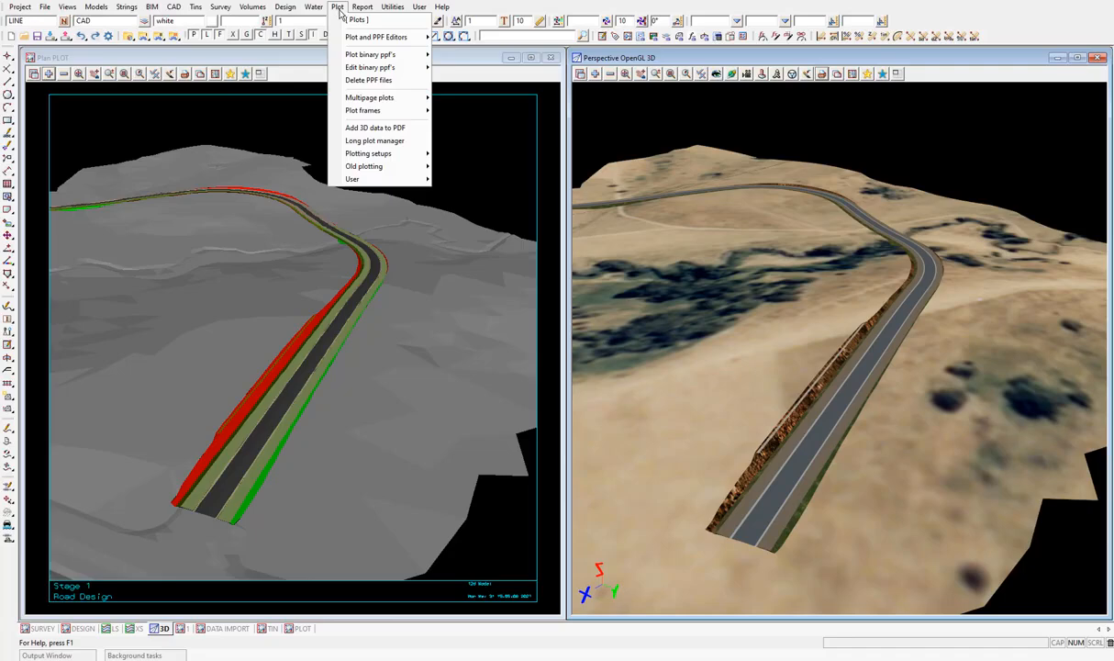
pyautogui.moveTo(389, 39)
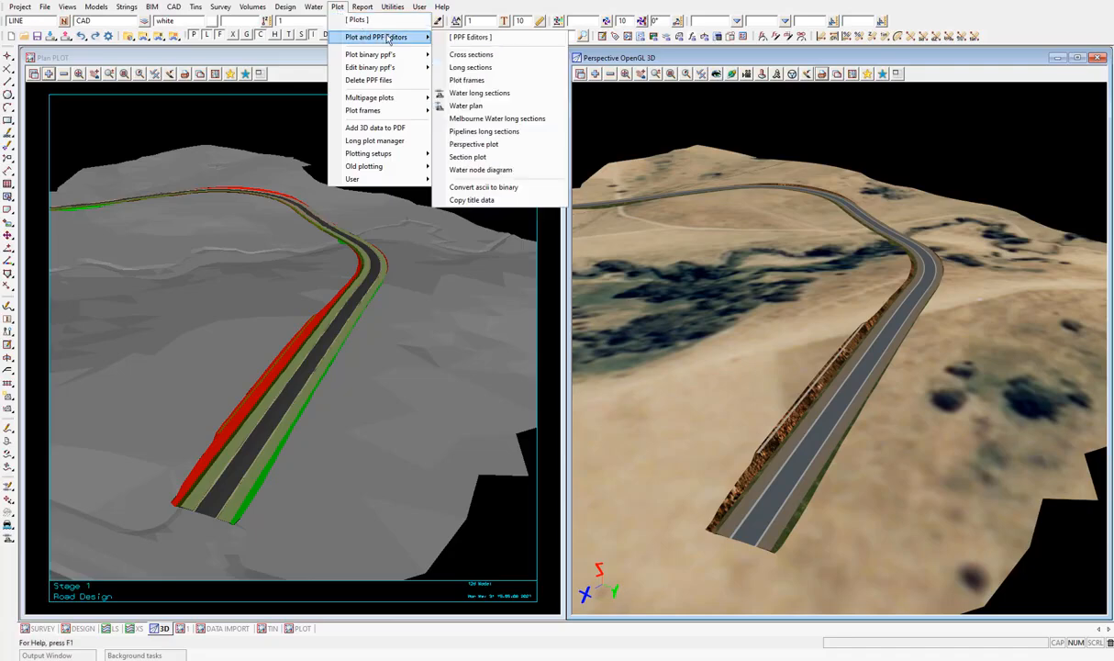
pyautogui.click(487, 56)
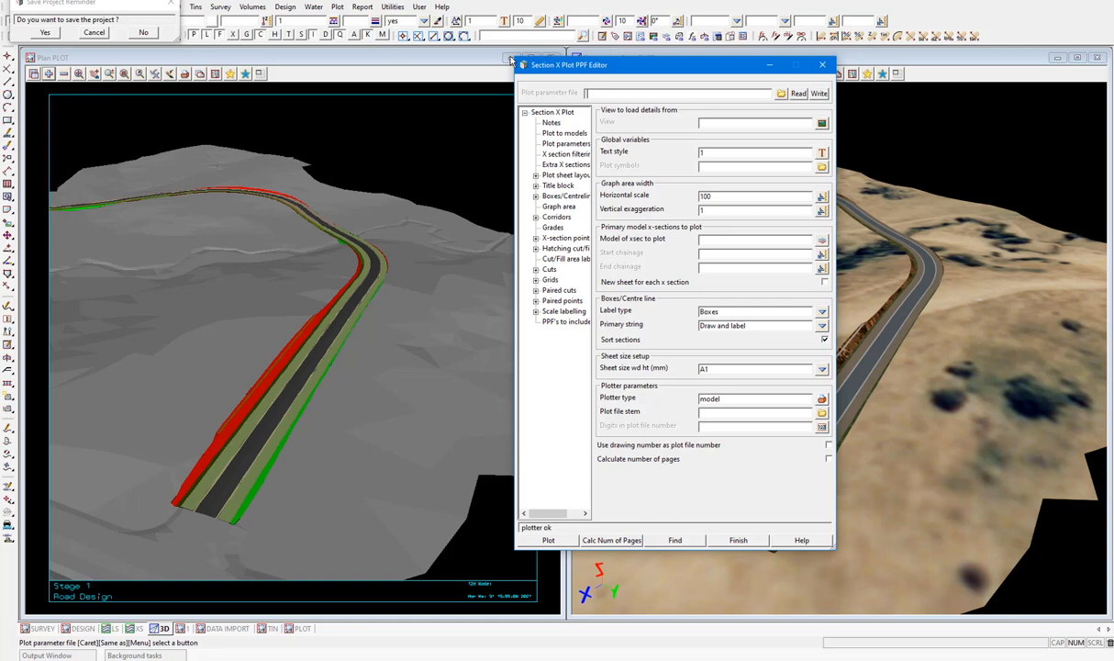
pyautogui.click(780, 94)
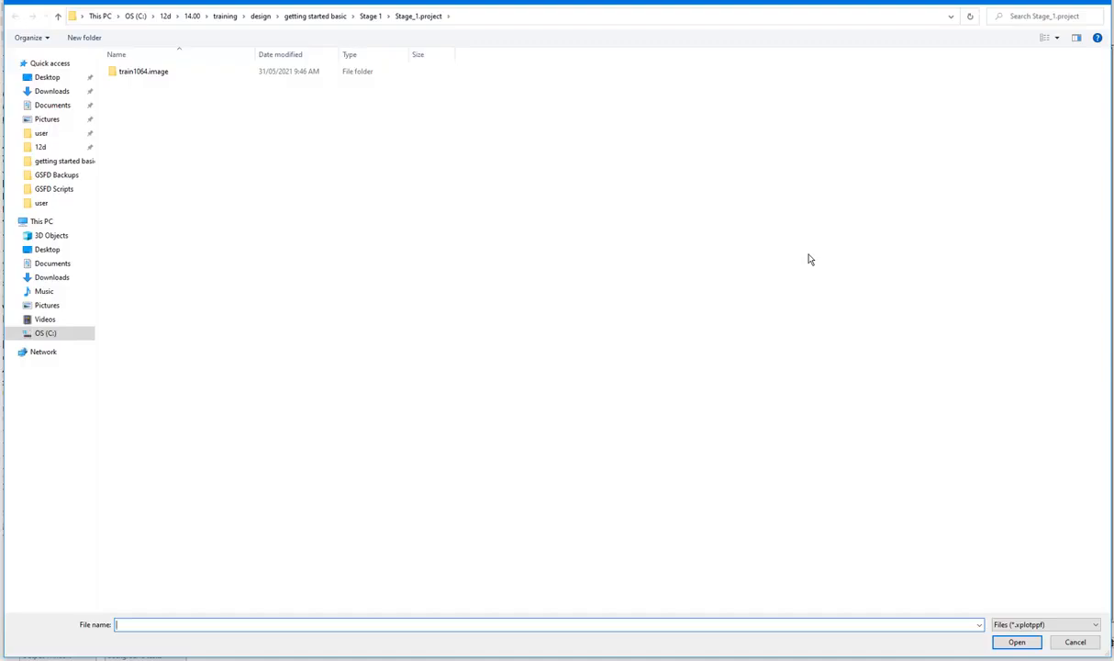
pyautogui.click(328, 18)
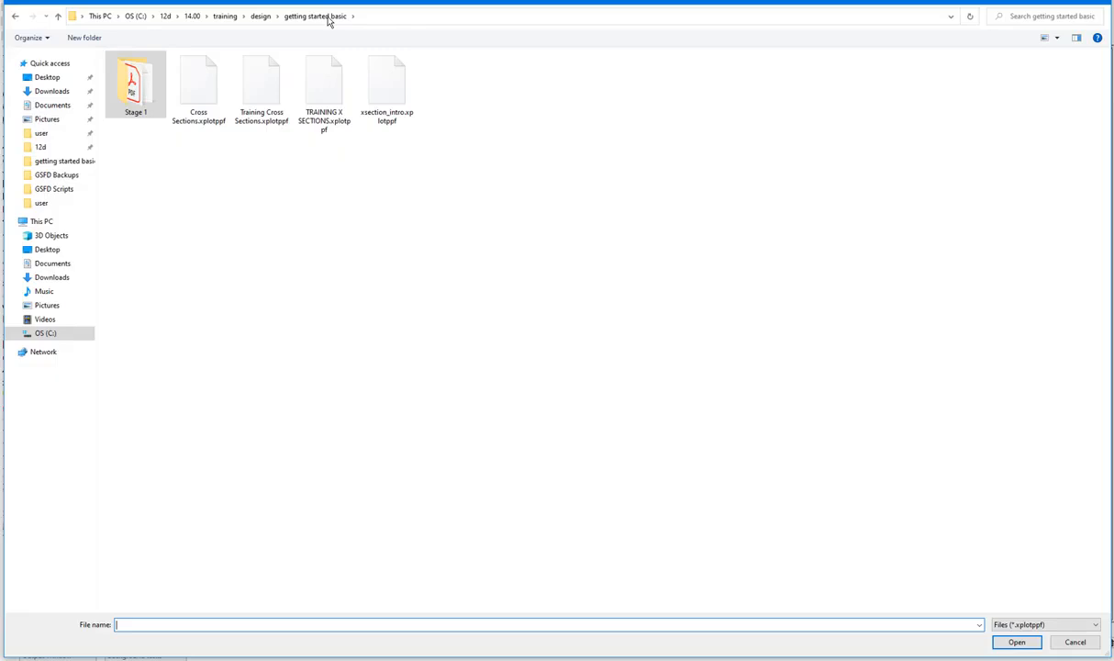
pyautogui.doubleClick(376, 84)
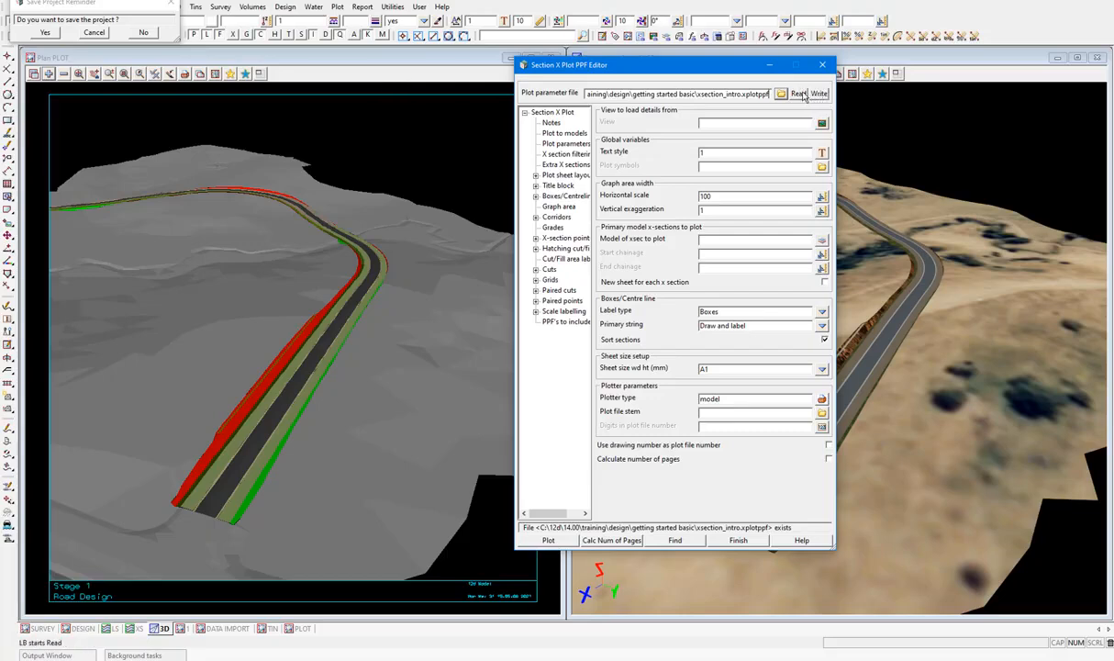
pyautogui.click(798, 93)
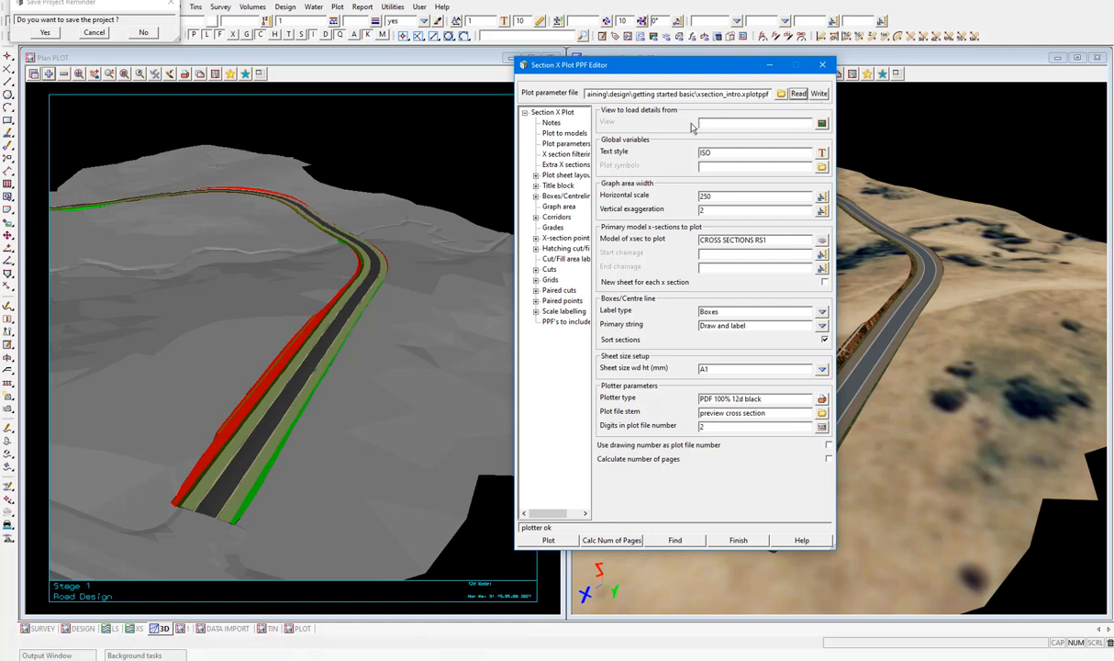
# Step: Bring up the XS section view and set it as the view to load plot details from
pyautogui.click(821, 124)
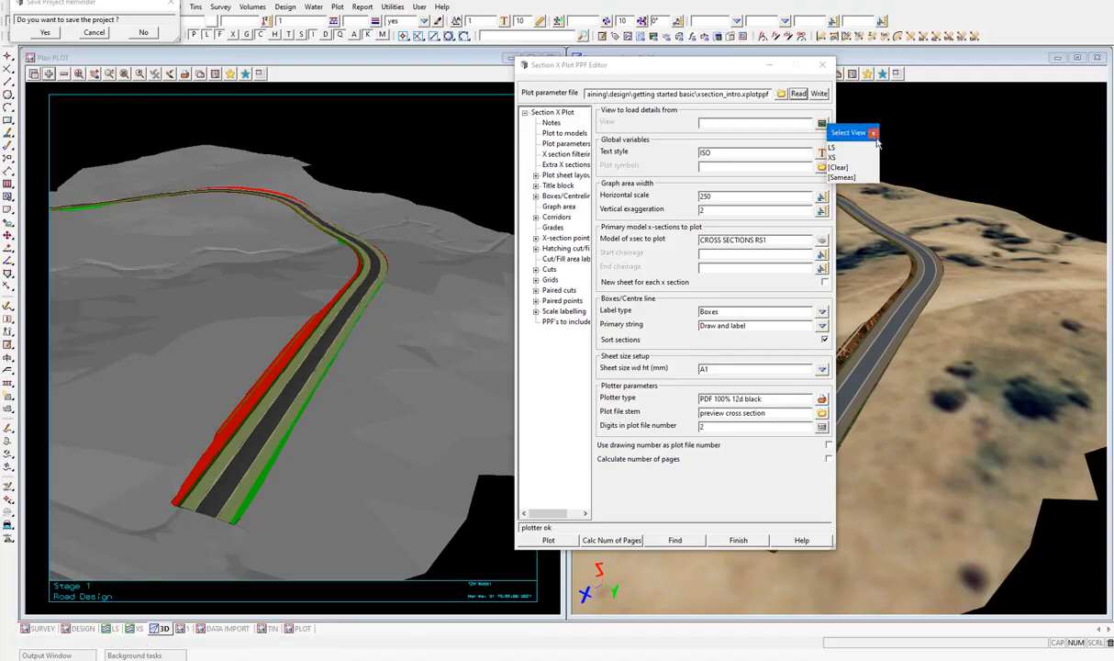
pyautogui.click(691, 77)
pyautogui.moveTo(691, 77); pyautogui.dragTo(338, 95)
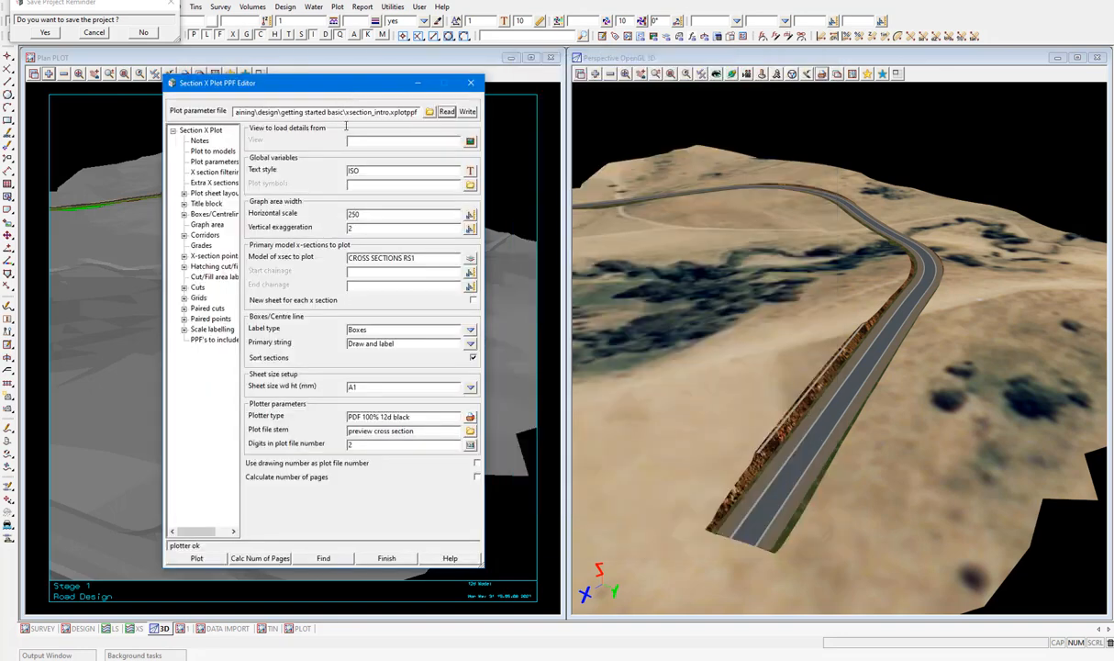
pyautogui.click(135, 631)
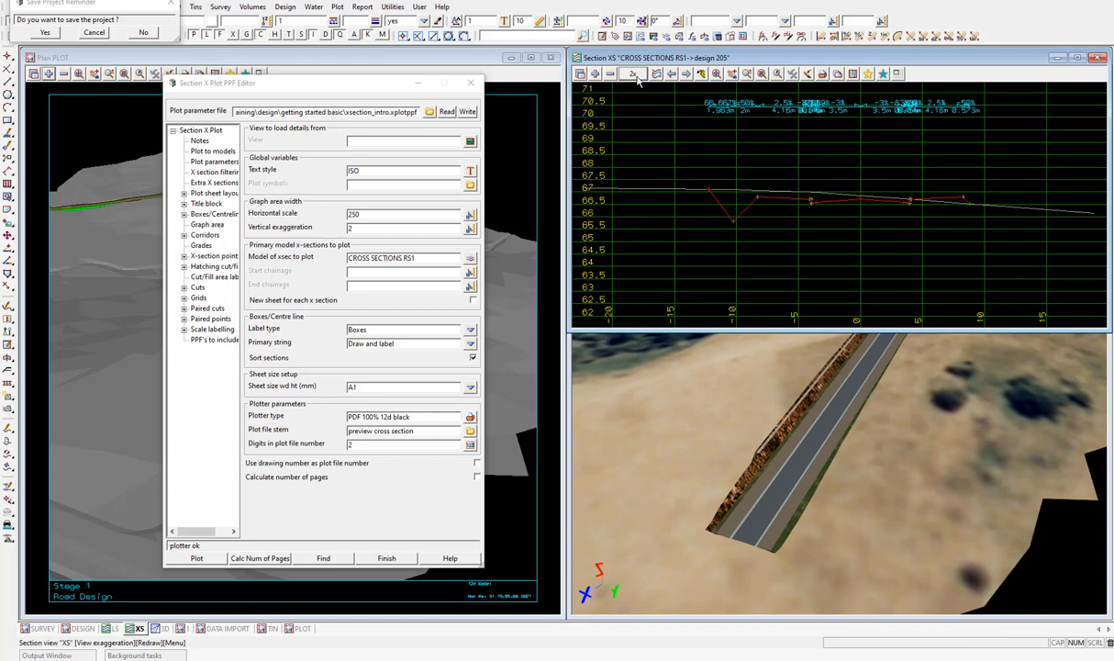
pyautogui.click(470, 141)
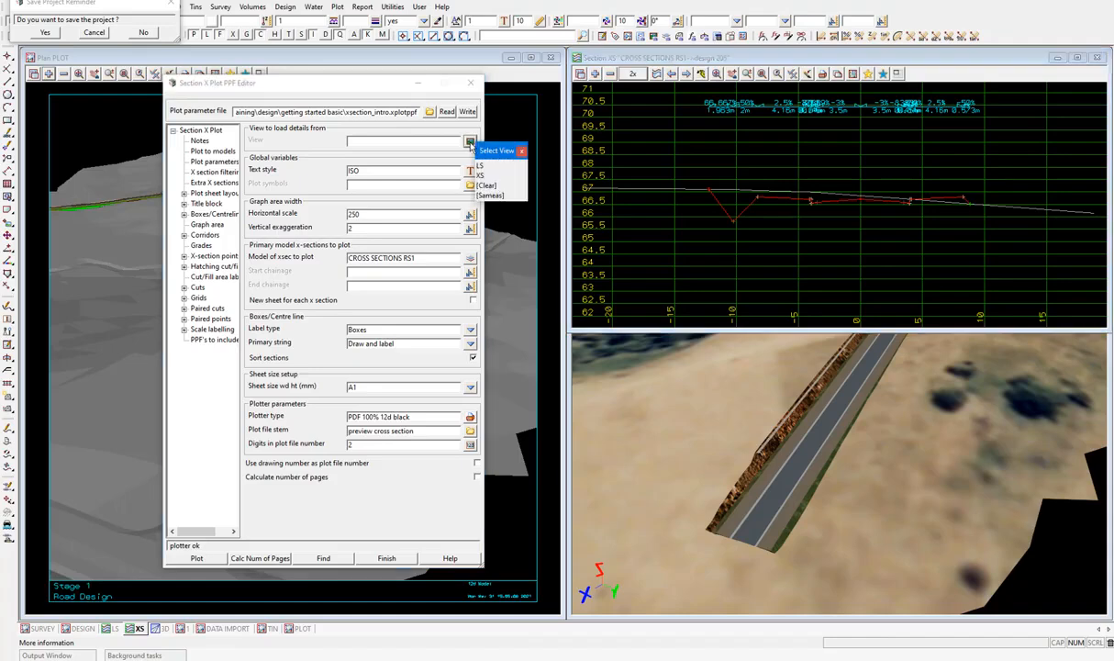
pyautogui.click(482, 176)
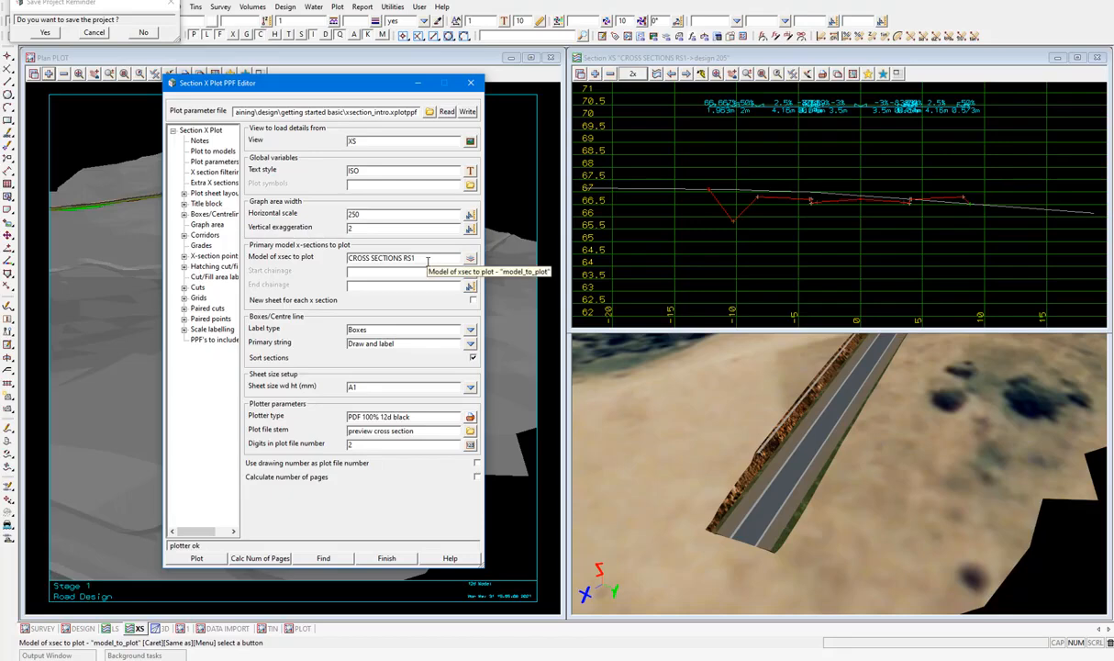
# Step: Set the plotter type to the 12d model plotter and plot the cross sections
pyautogui.click(470, 418)
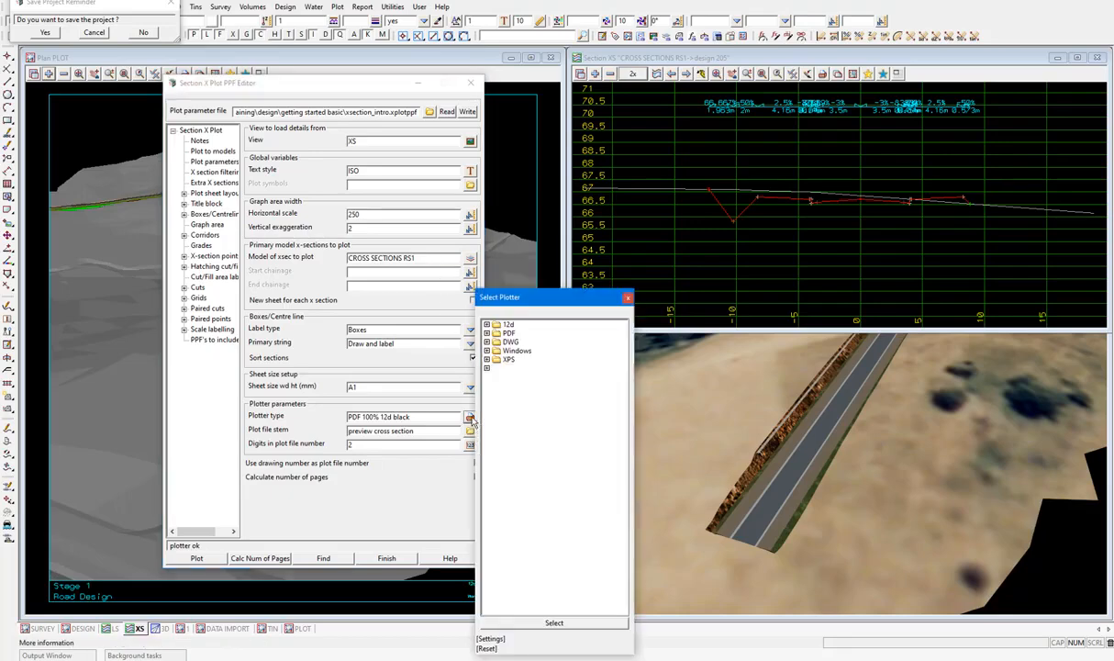
pyautogui.click(487, 325)
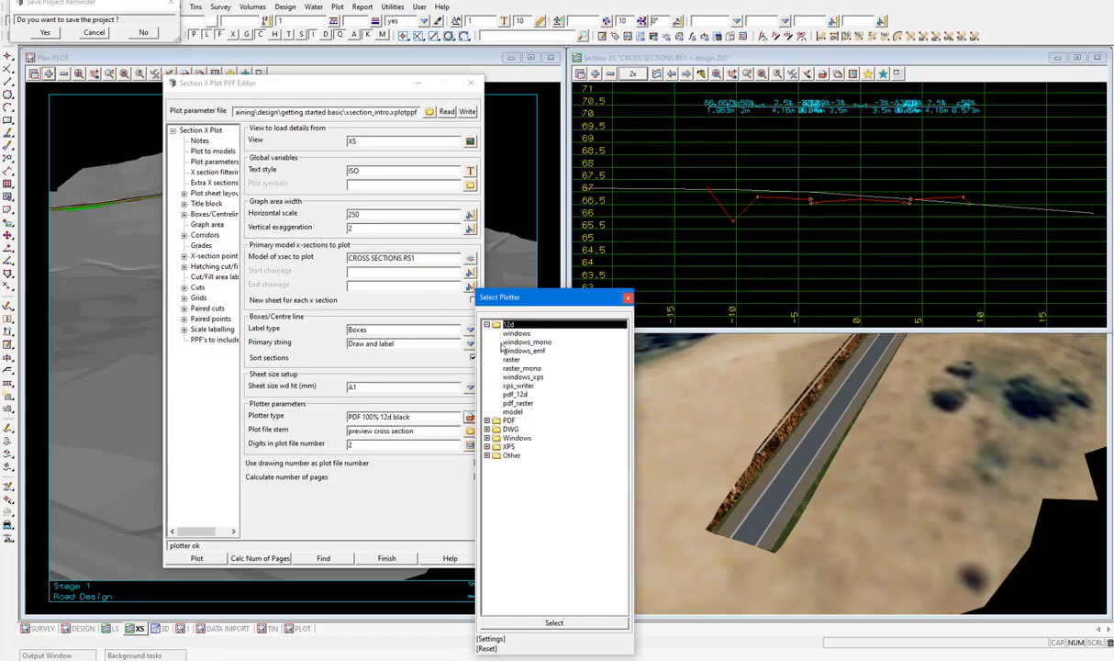
pyautogui.doubleClick(512, 411)
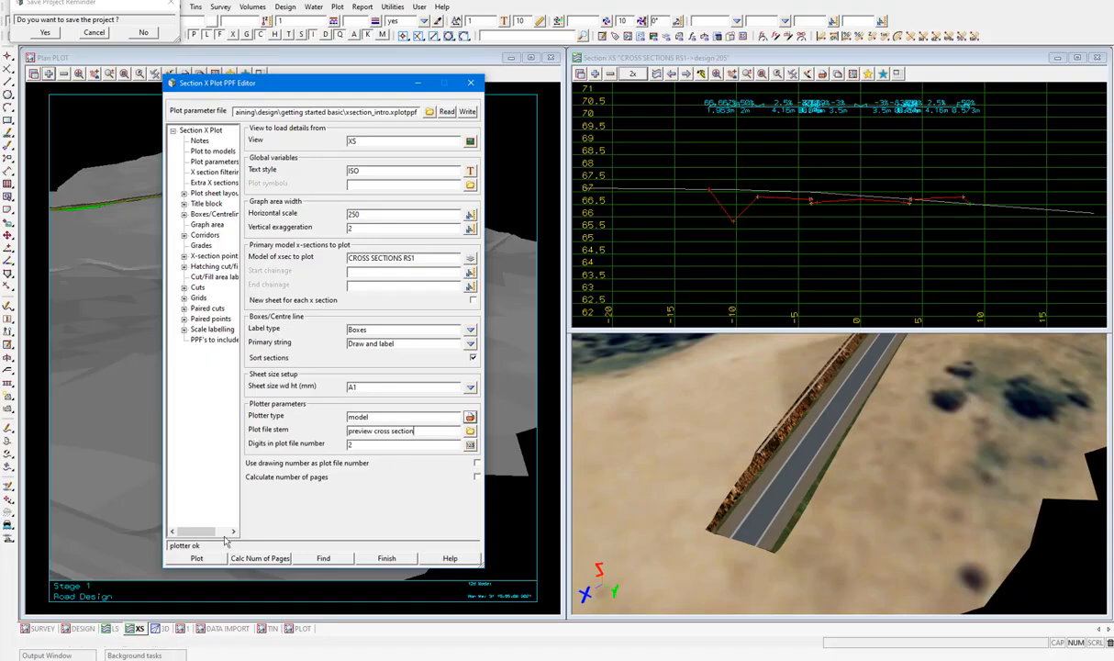
pyautogui.click(200, 560)
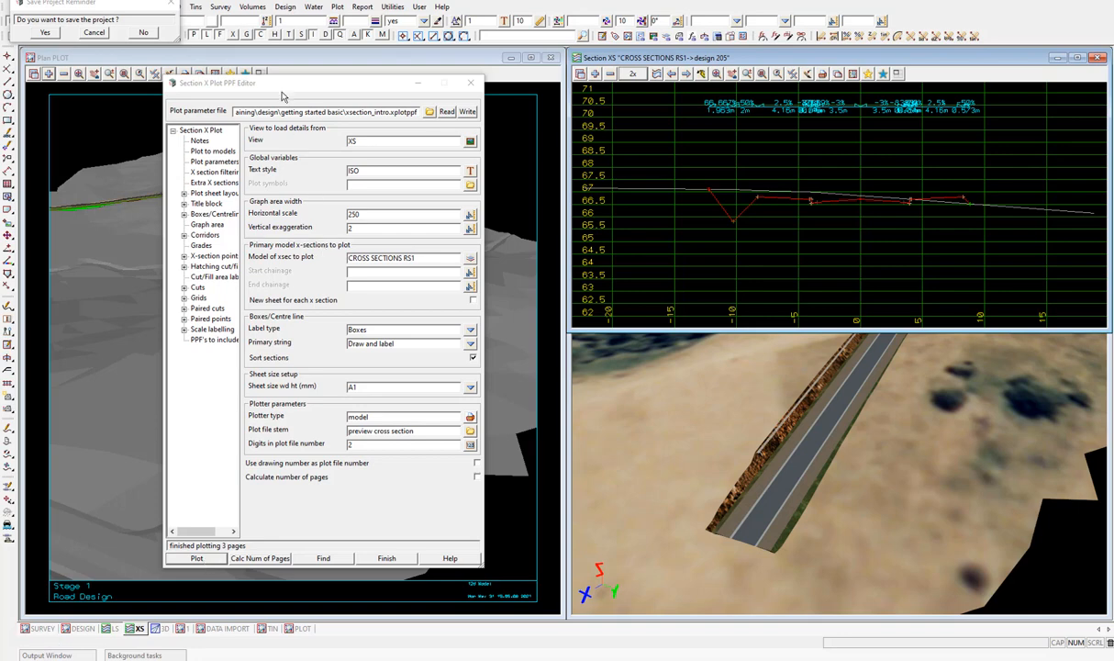
# Step: Save the project and replace the contents of the PLOT plan view with the model preview cross section01
pyautogui.moveTo(269, 84); pyautogui.dragTo(733, 99)
pyautogui.click(56, 32)
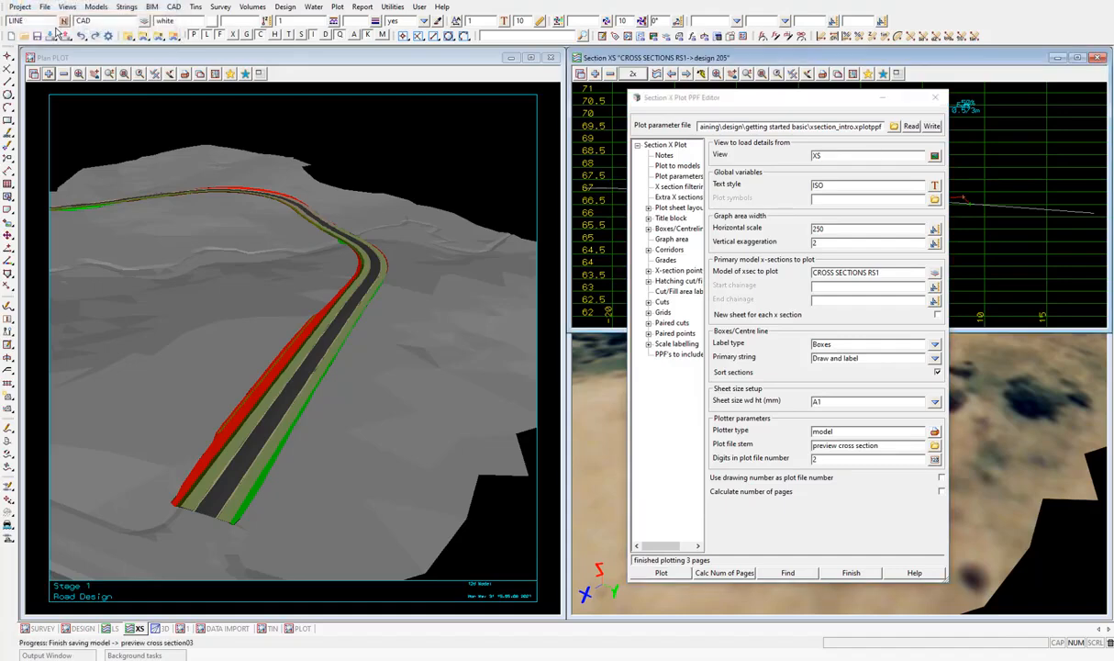
pyautogui.click(64, 55)
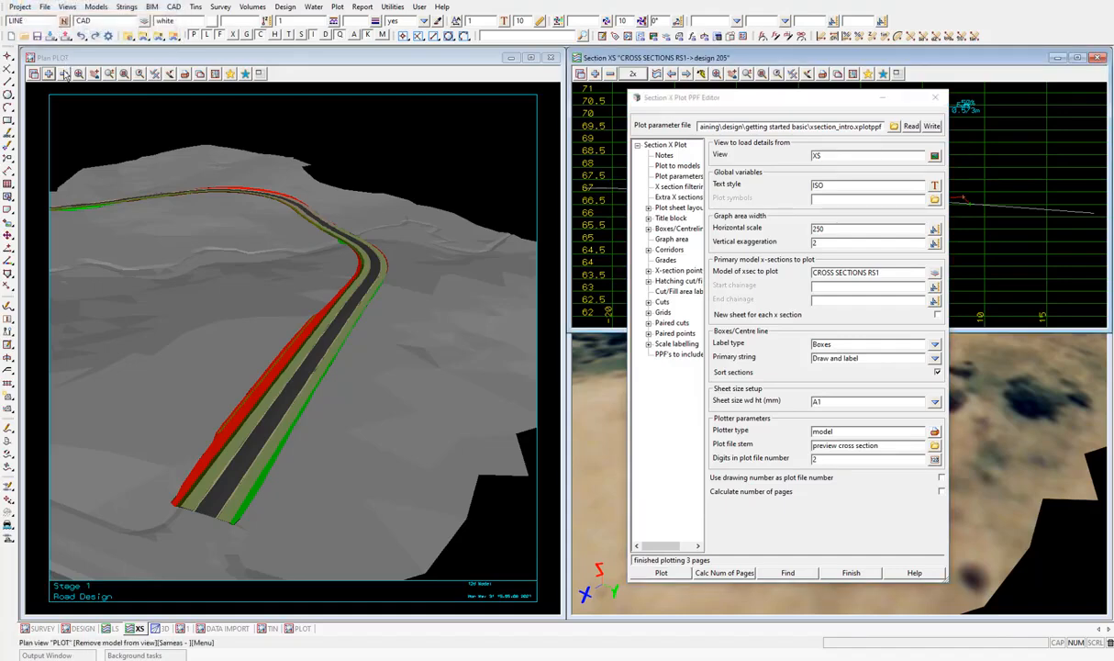
pyautogui.click(112, 122)
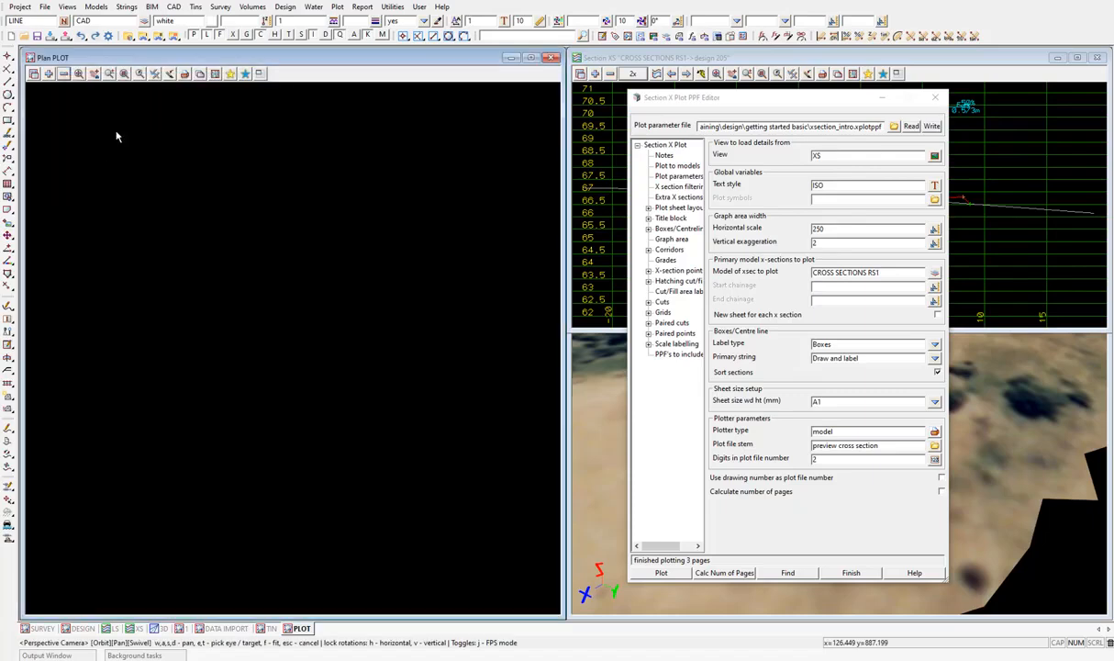
pyautogui.click(50, 75)
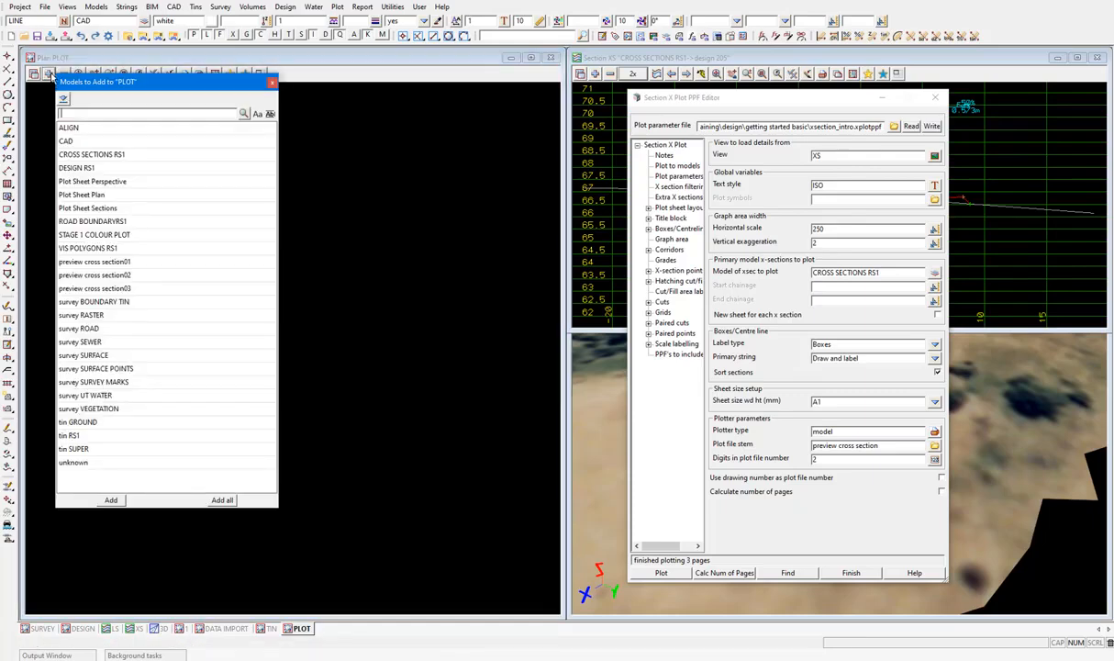
pyautogui.doubleClick(130, 263)
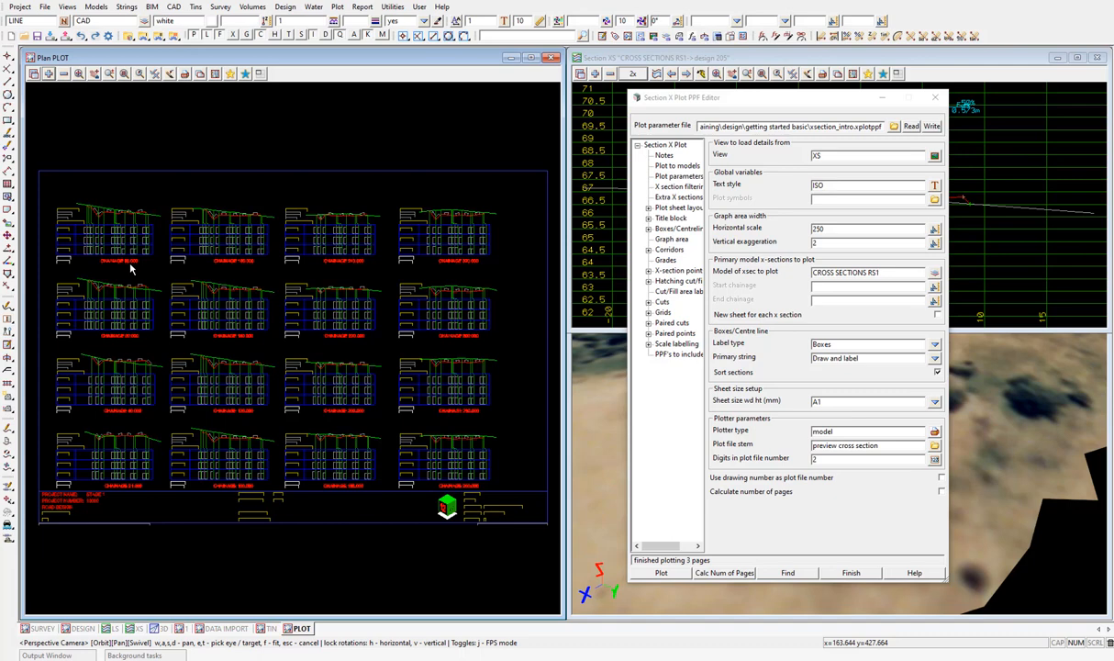
# Step: Compare the plotted sheet's title block with the project number, job title and designer fields in the project details
pyautogui.scroll(1, 53, 537)
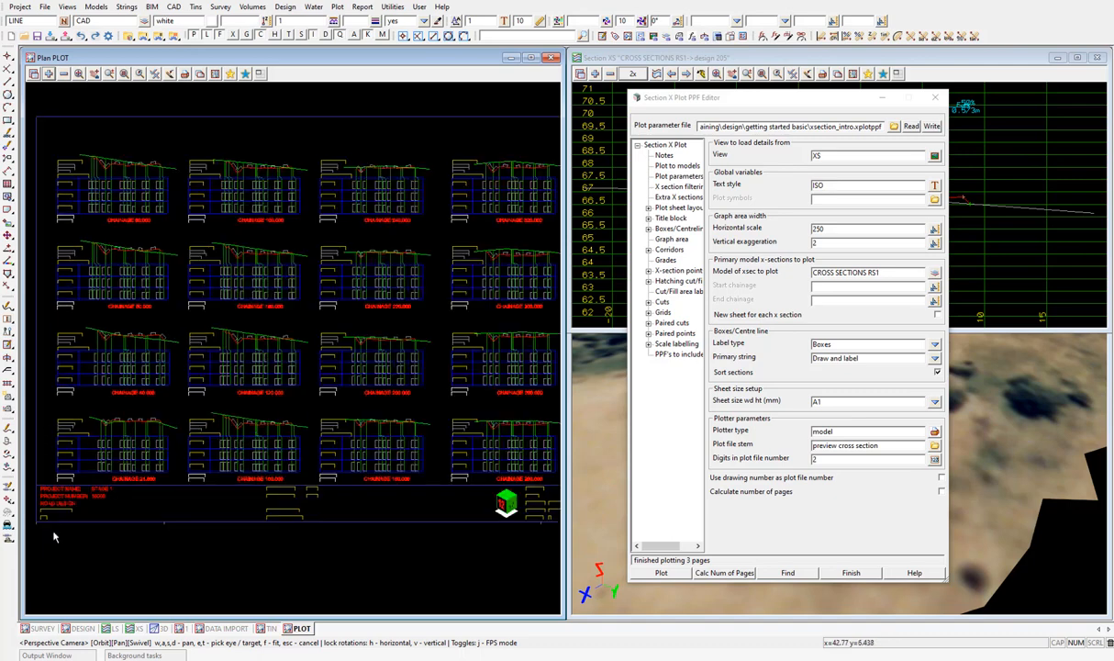
pyautogui.scroll(3, 51, 523)
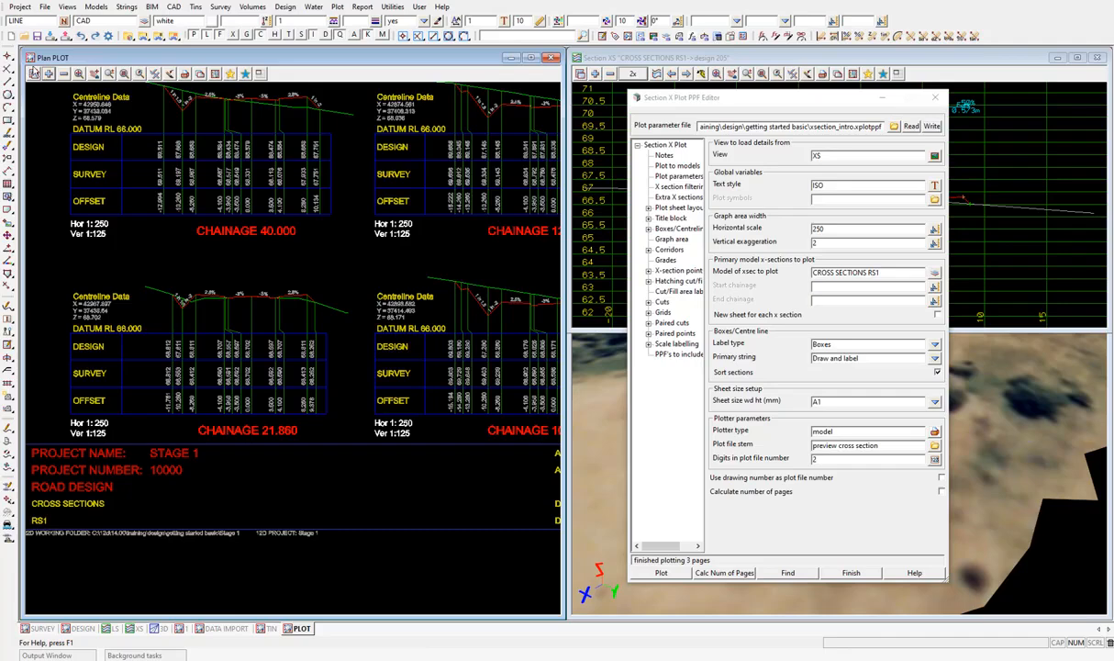
pyautogui.click(22, 7)
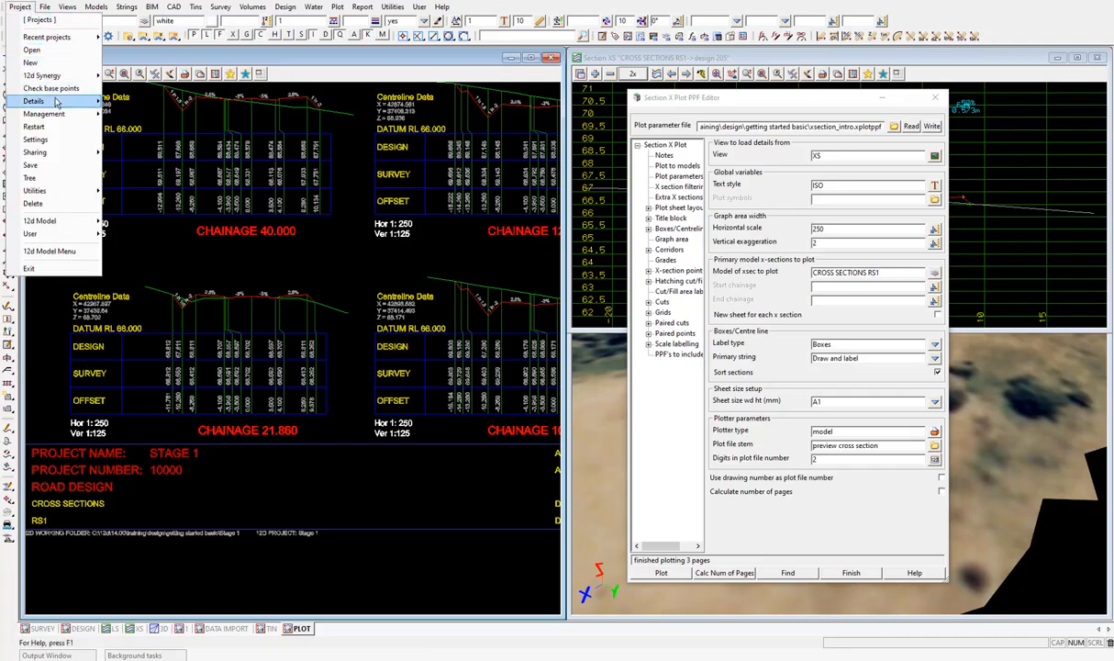
pyautogui.moveTo(67, 103)
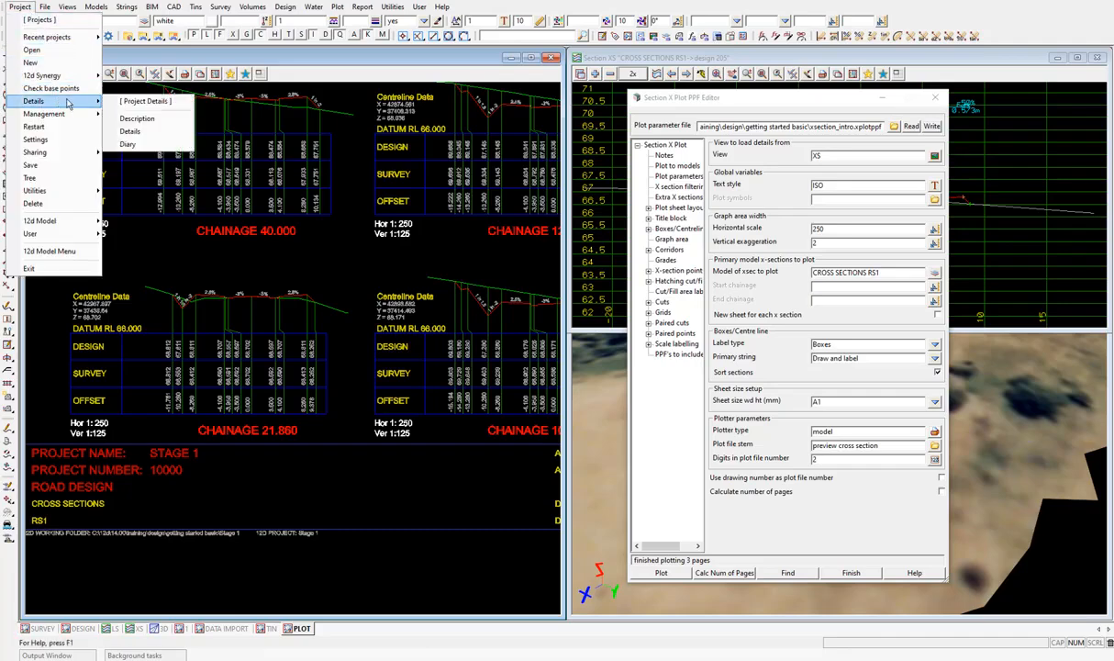
pyautogui.click(131, 131)
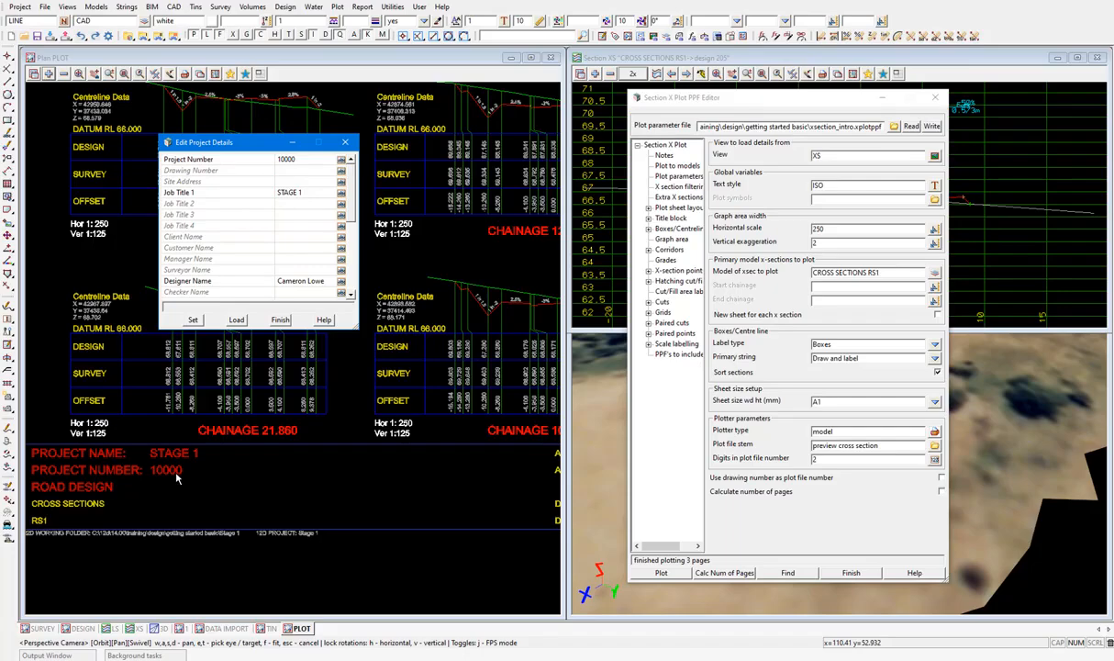
pyautogui.scroll(-5, 84, 455)
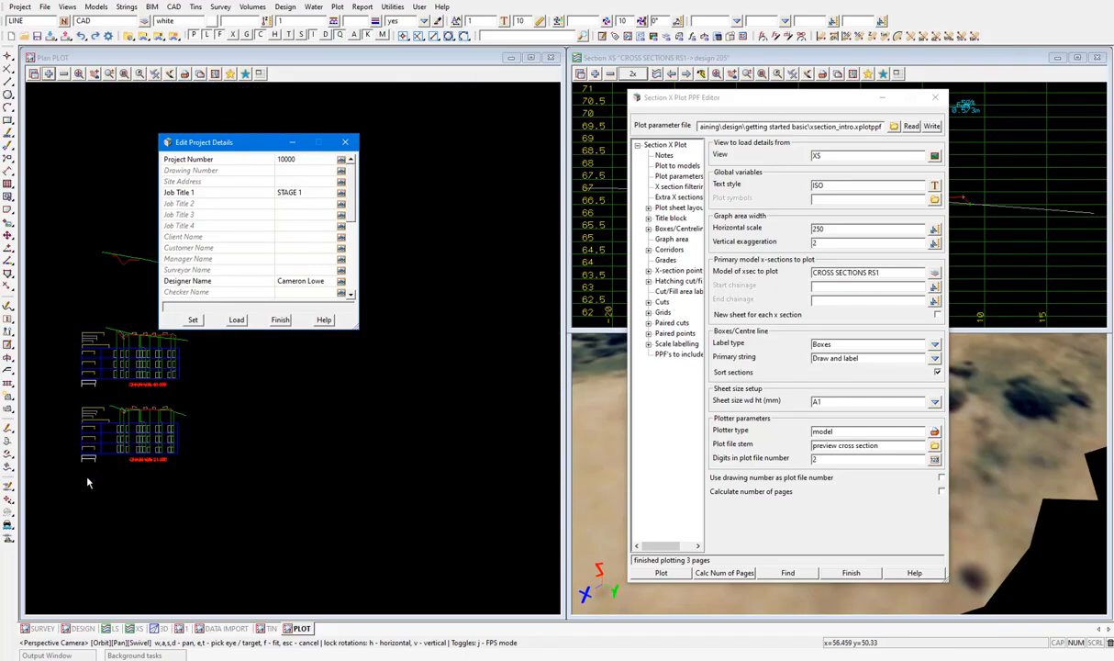
pyautogui.scroll(3, 439, 482)
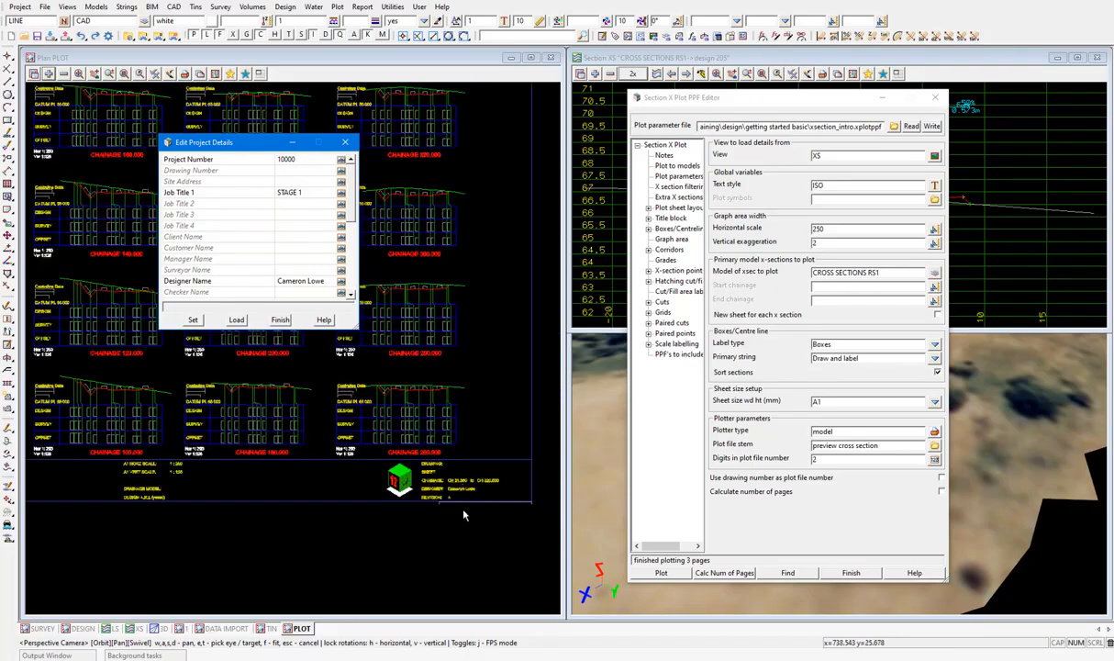
pyautogui.scroll(2, 471, 494)
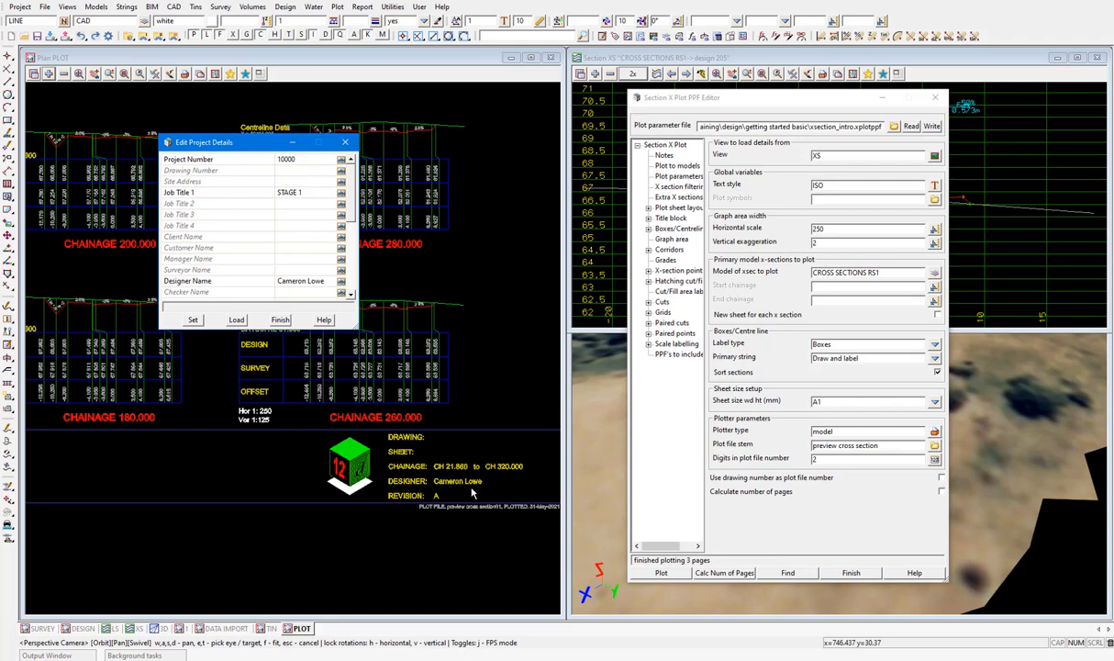
pyautogui.click(280, 320)
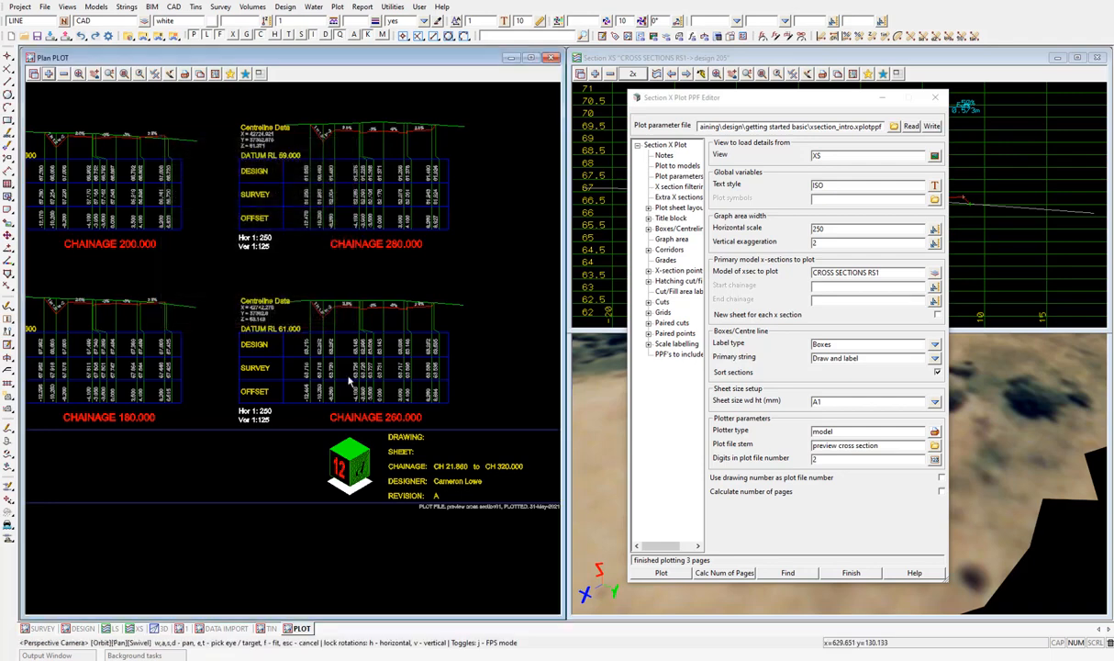
# Step: Inspect the plotted section at chainage 260 and review the corridor model selection in the plot settings
pyautogui.scroll(5, 349, 381)
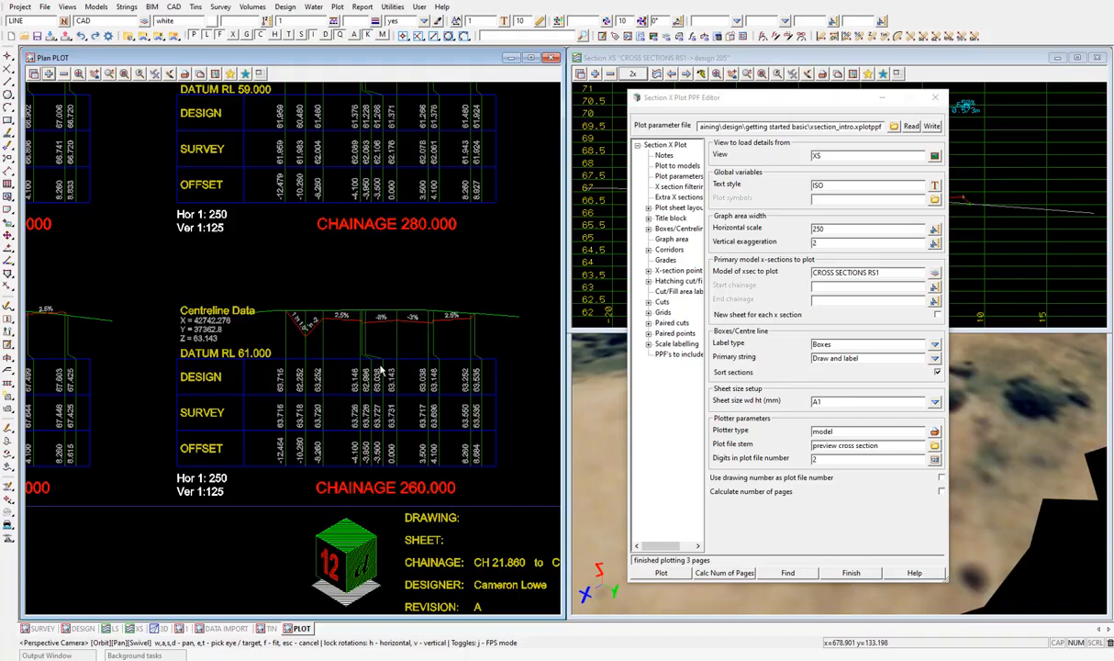
pyautogui.click(668, 249)
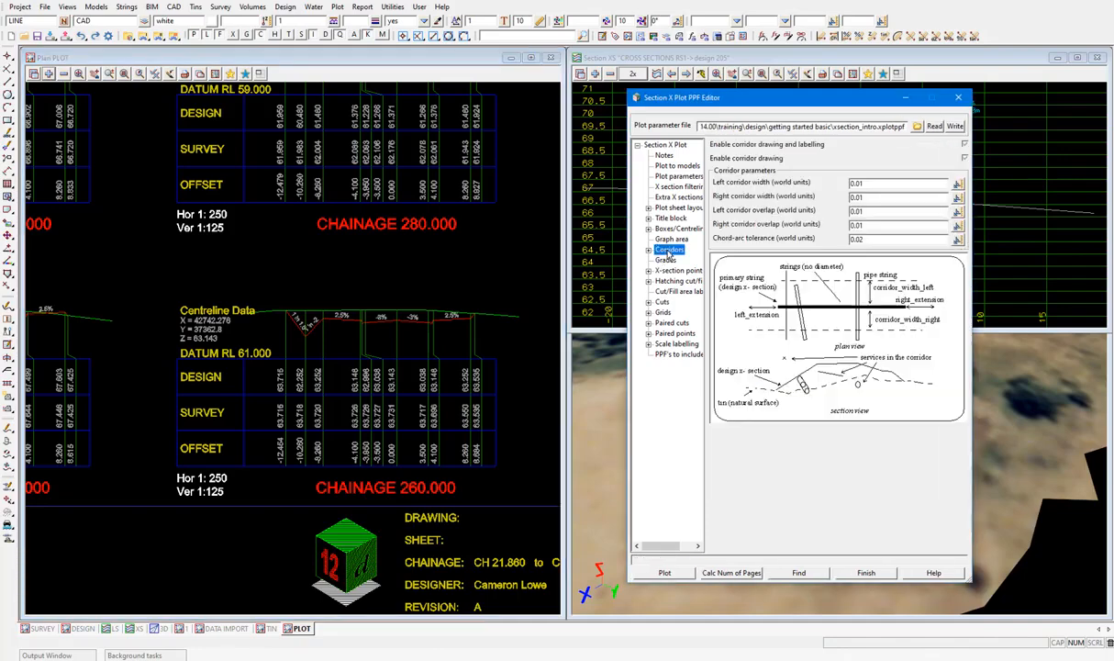
pyautogui.click(649, 251)
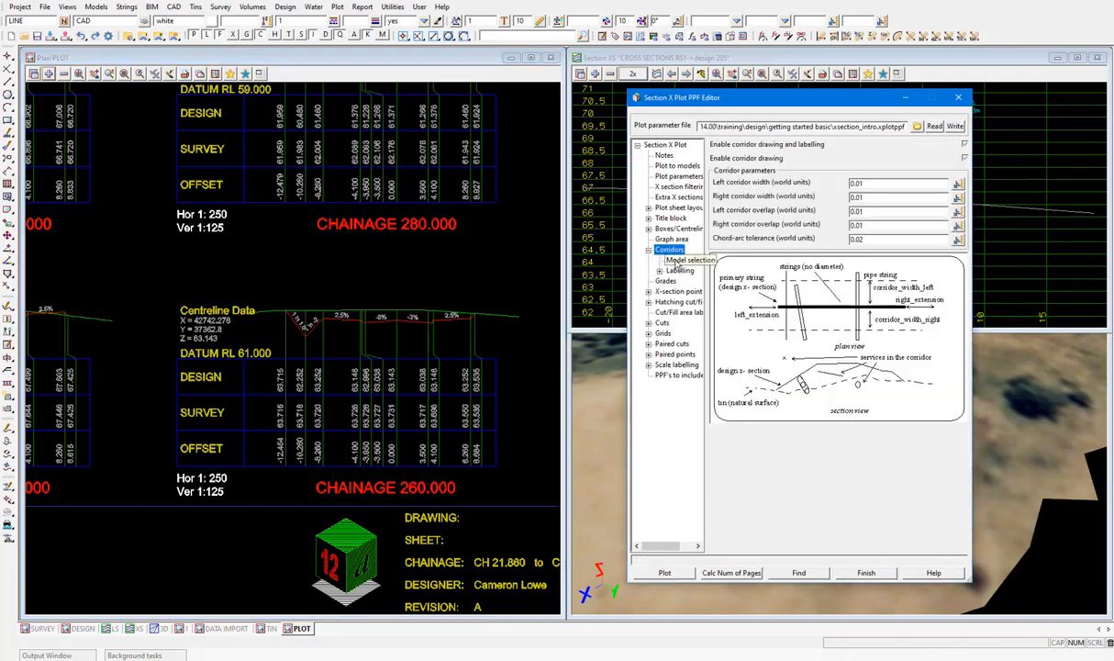
pyautogui.click(679, 261)
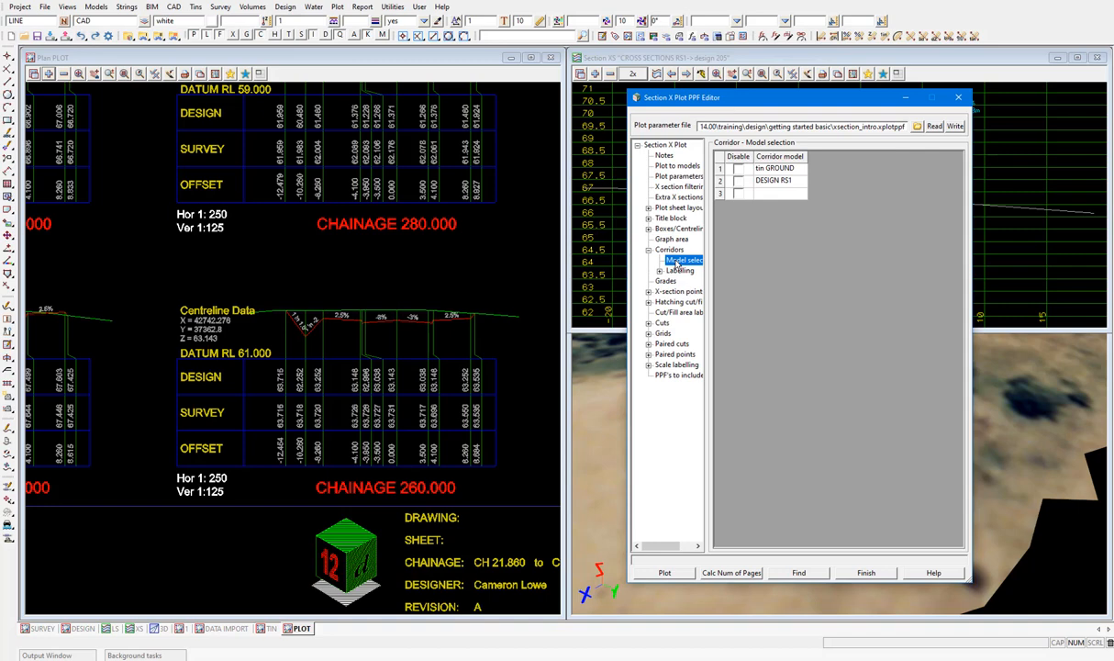
# Step: Review the cut/fill hatching tin parameters and its cut and fill entries in the cross section plot settings
pyautogui.click(679, 301)
pyautogui.moveTo(708, 303); pyautogui.dragTo(733, 304)
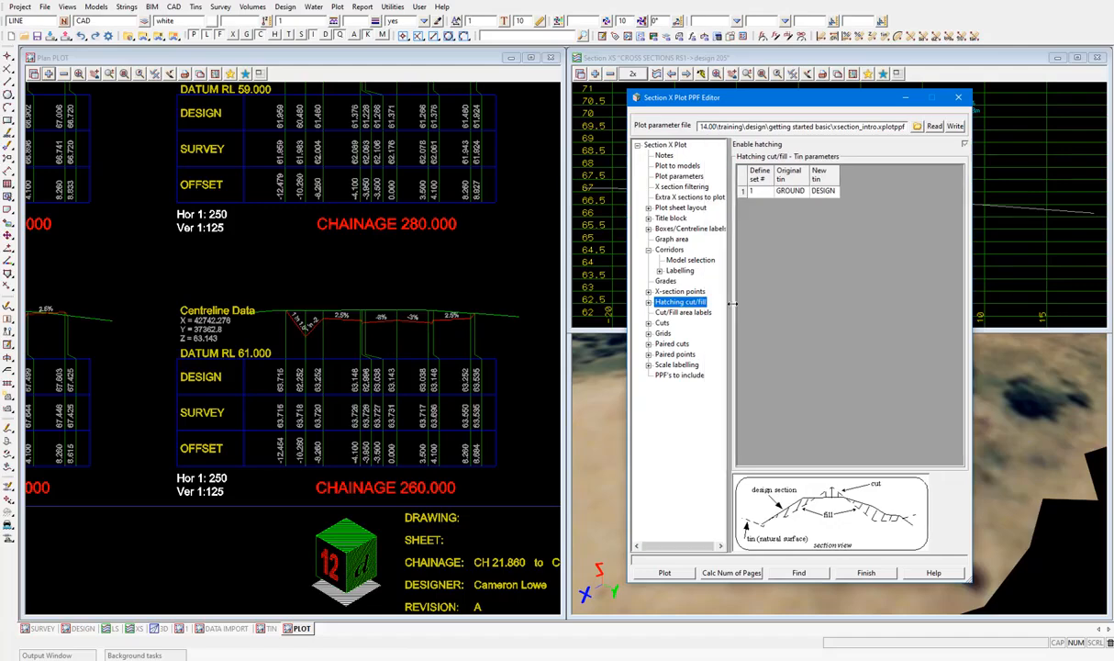
pyautogui.click(649, 302)
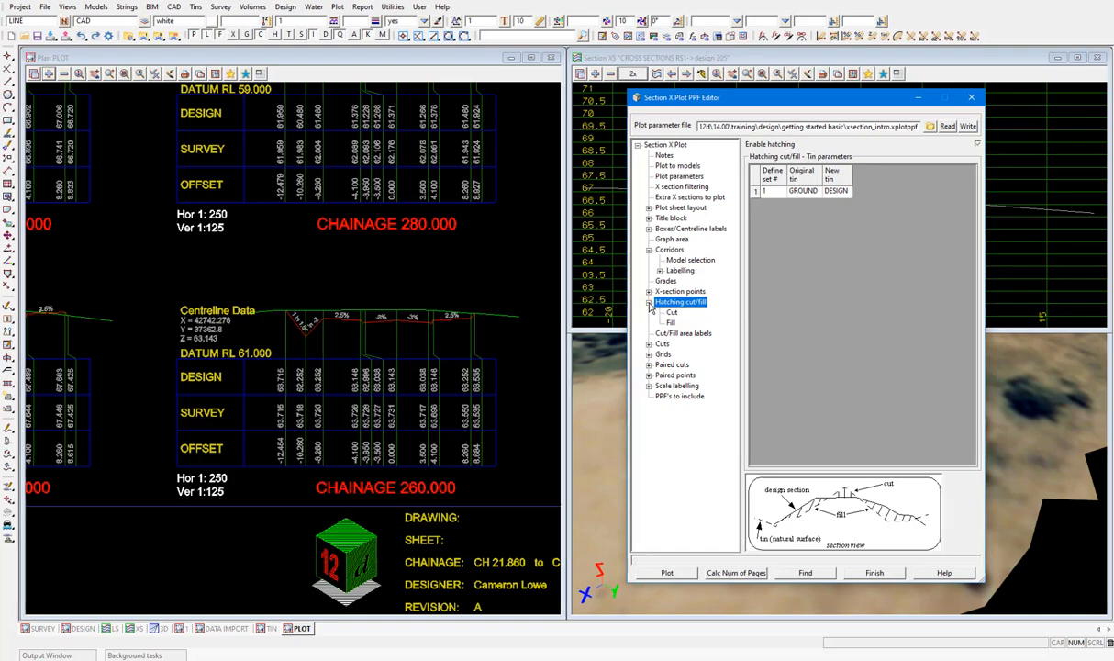
# Step: Add the models preview cross section02 and preview cross section03 to the PLOT plan view
pyautogui.scroll(-5, 450, 423)
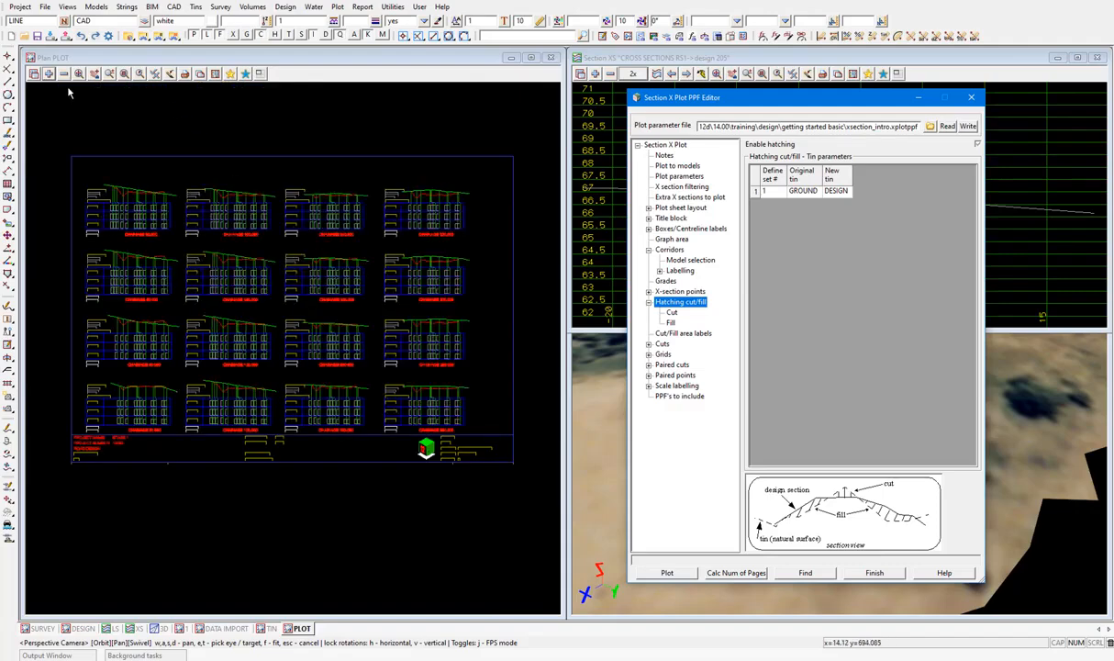
pyautogui.click(49, 73)
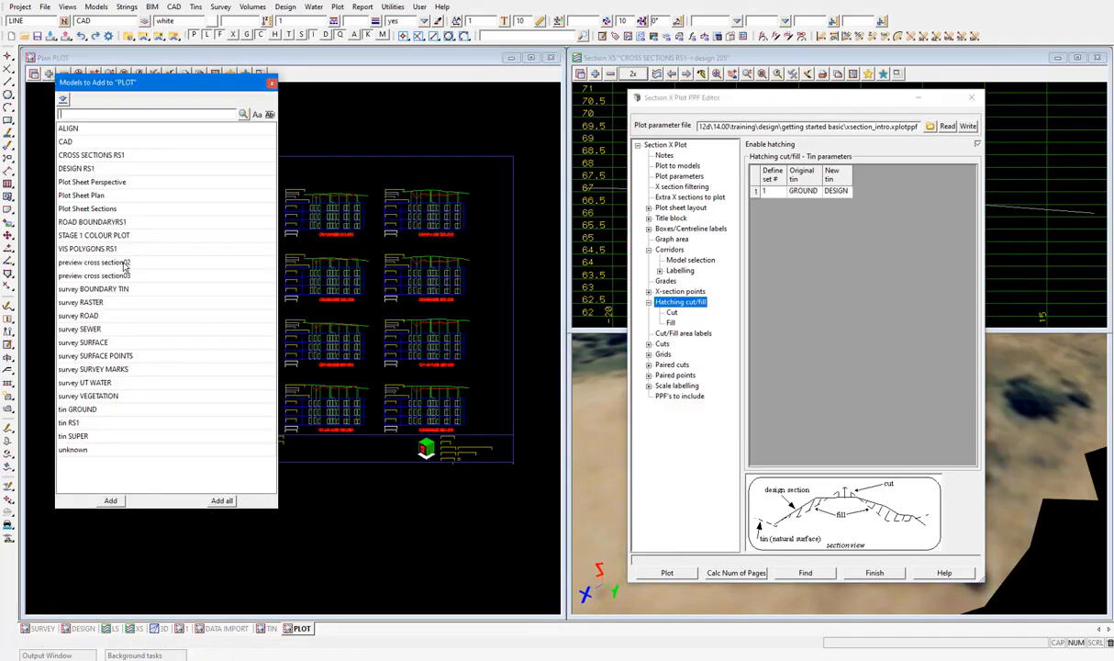
pyautogui.moveTo(126, 263); pyautogui.dragTo(126, 275)
pyautogui.click(111, 500)
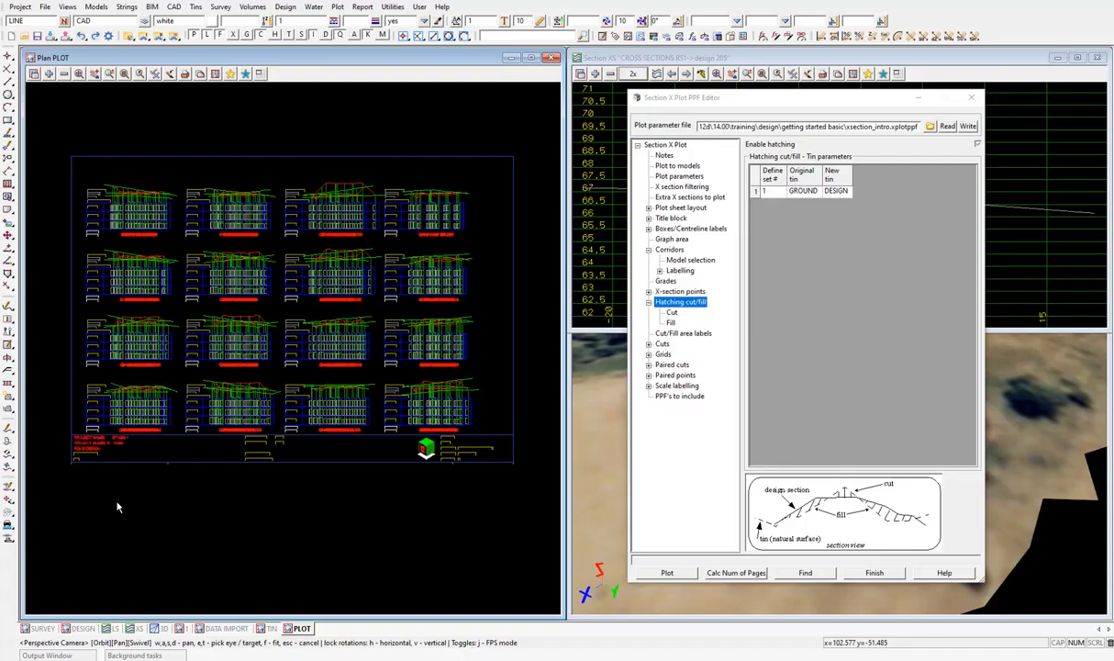
# Step: Replot the cross sections with row-wise translation of the plot models at 1000 mm horizontal spacing, and fit all sheets in the plan view
pyautogui.click(676, 166)
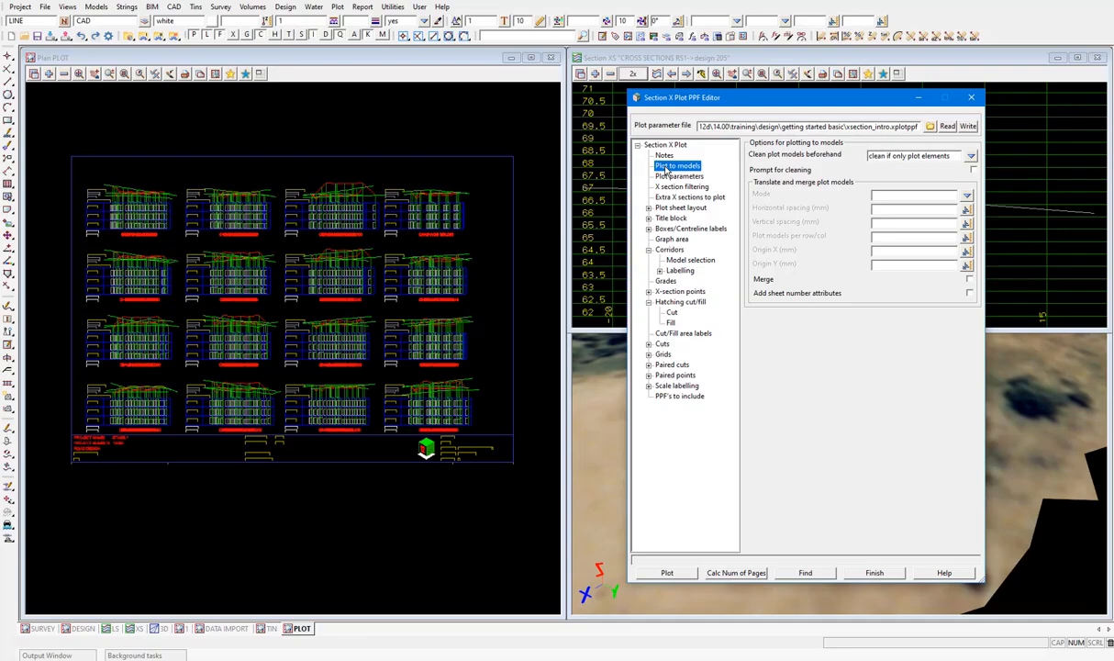
pyautogui.click(966, 196)
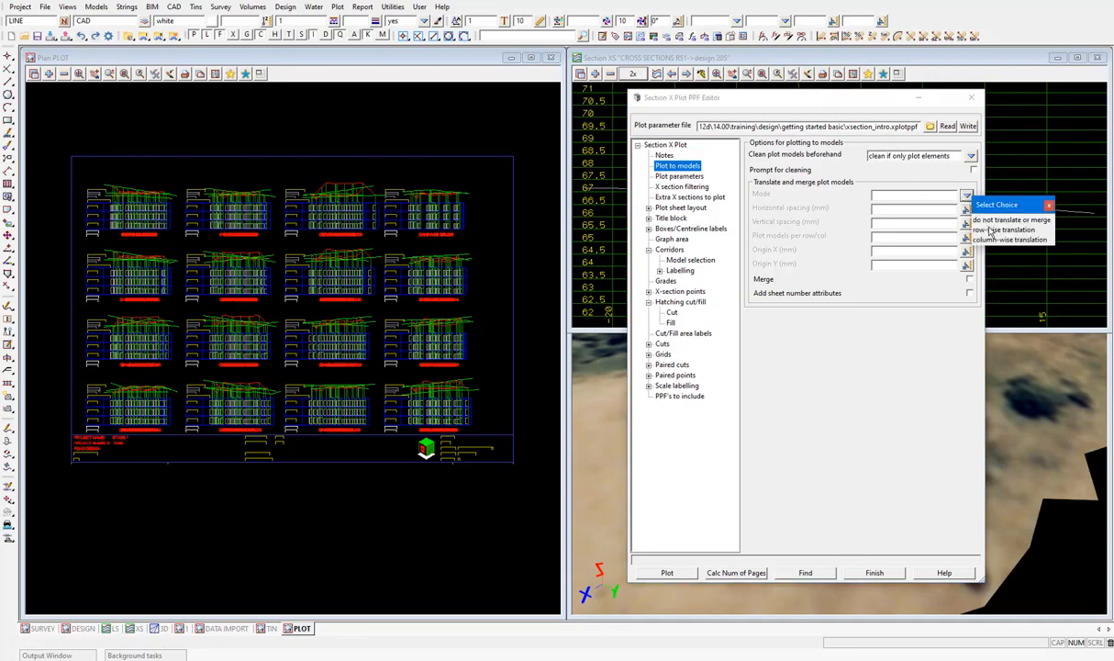
pyautogui.click(990, 230)
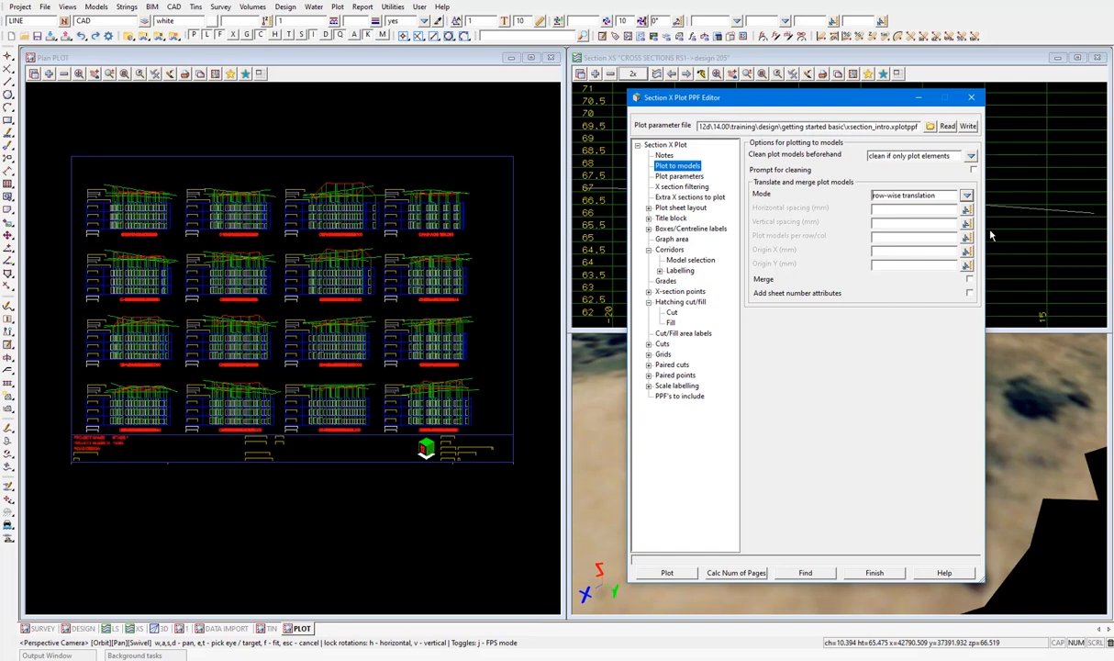
pyautogui.click(897, 211)
pyautogui.write('1000')
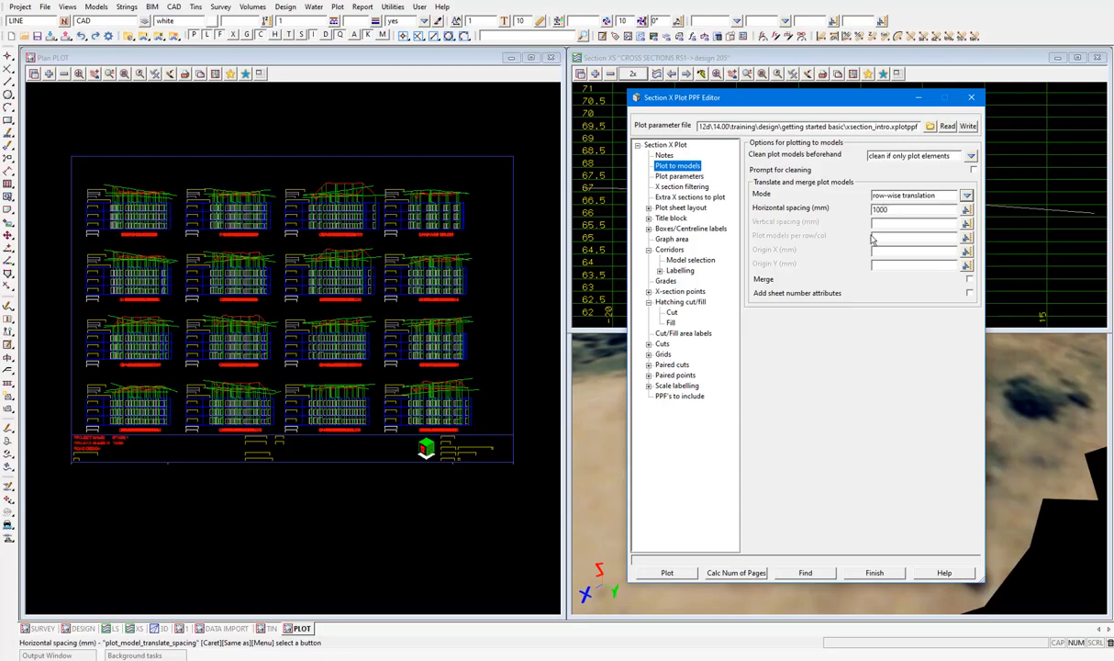
pyautogui.click(667, 573)
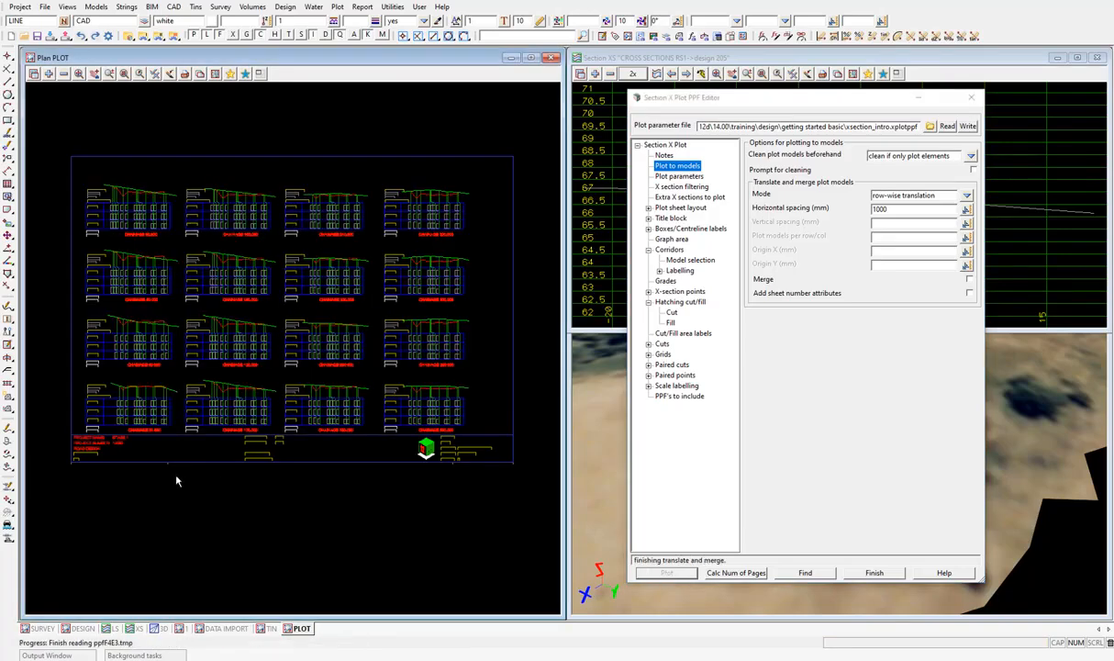
pyautogui.scroll(-2, 160, 482)
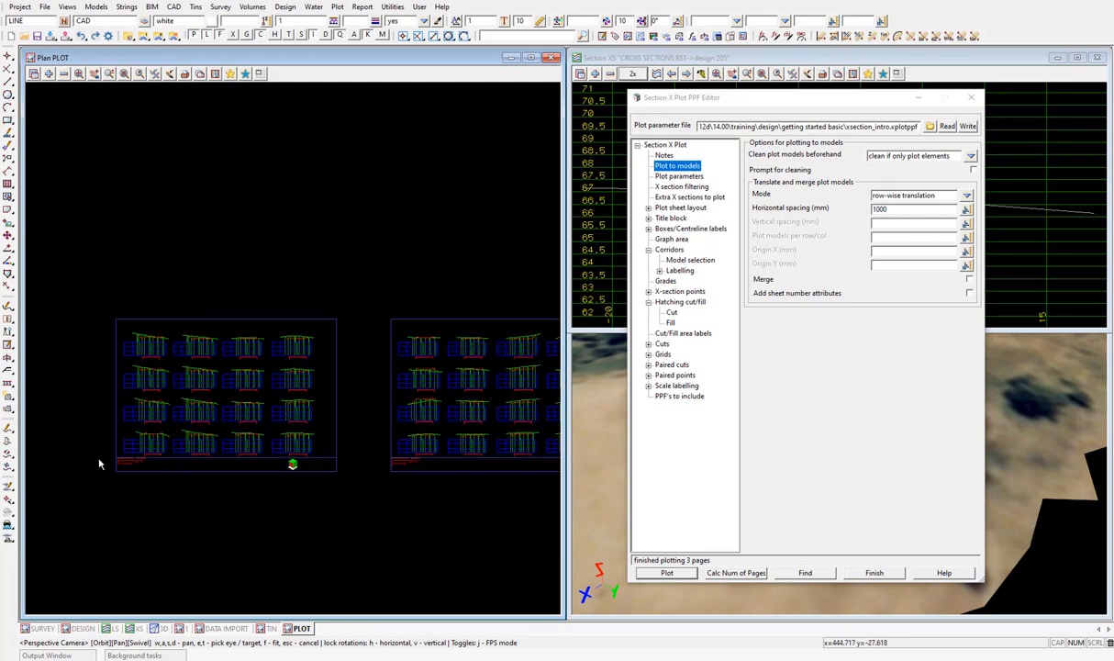
pyautogui.scroll(-2, 96, 459)
pyautogui.scroll(2, 425, 525)
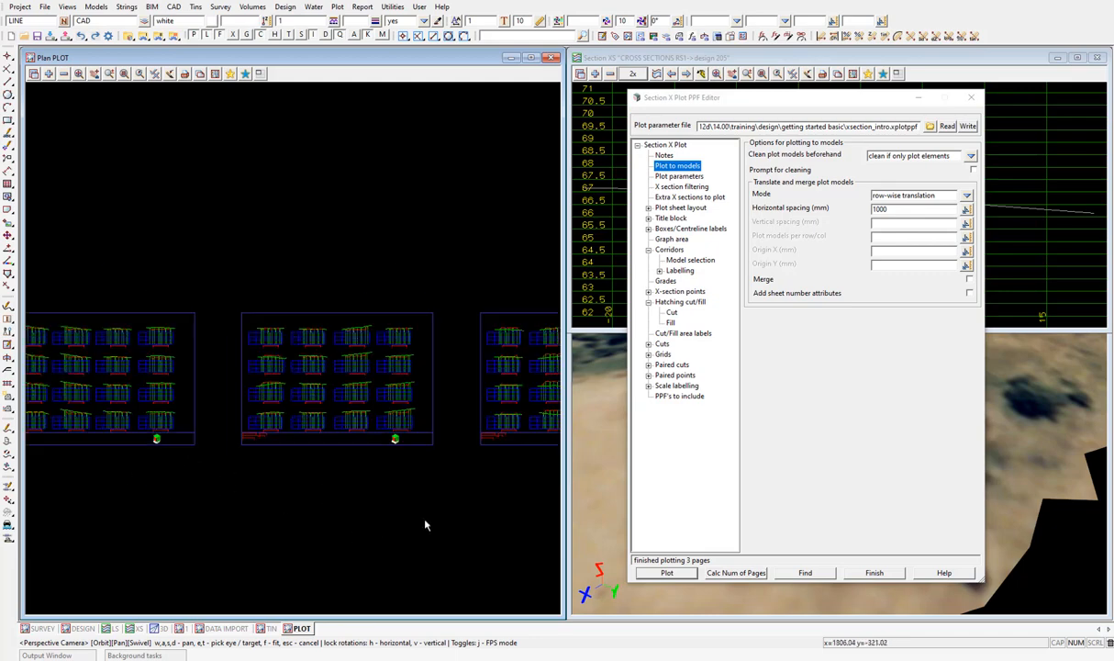
pyautogui.scroll(-1, 390, 504)
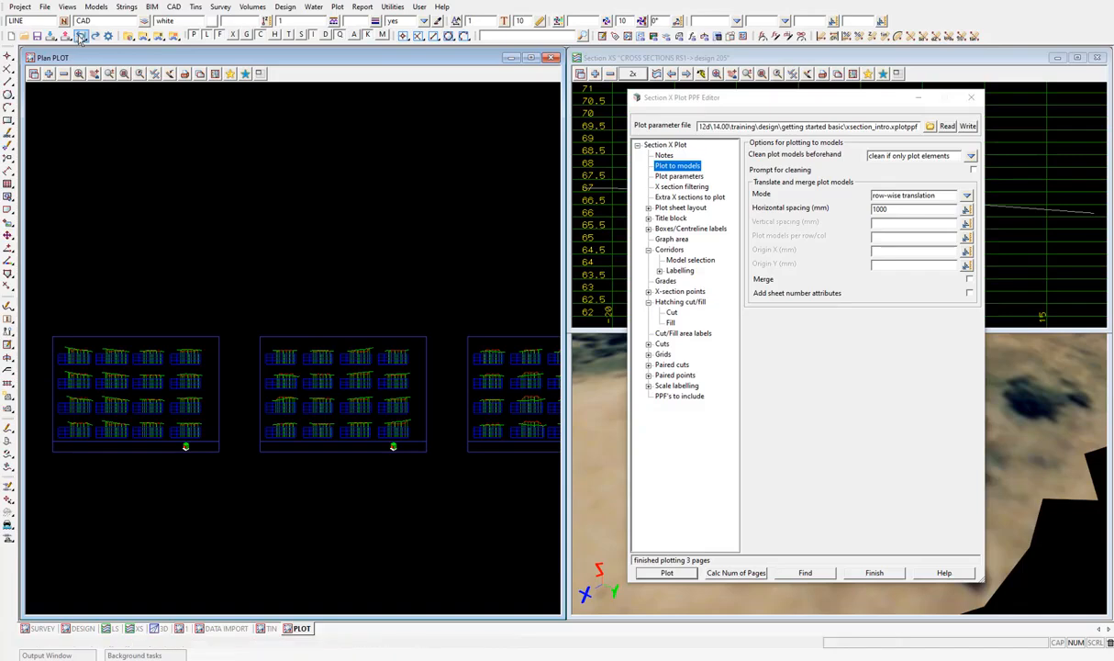
pyautogui.click(79, 75)
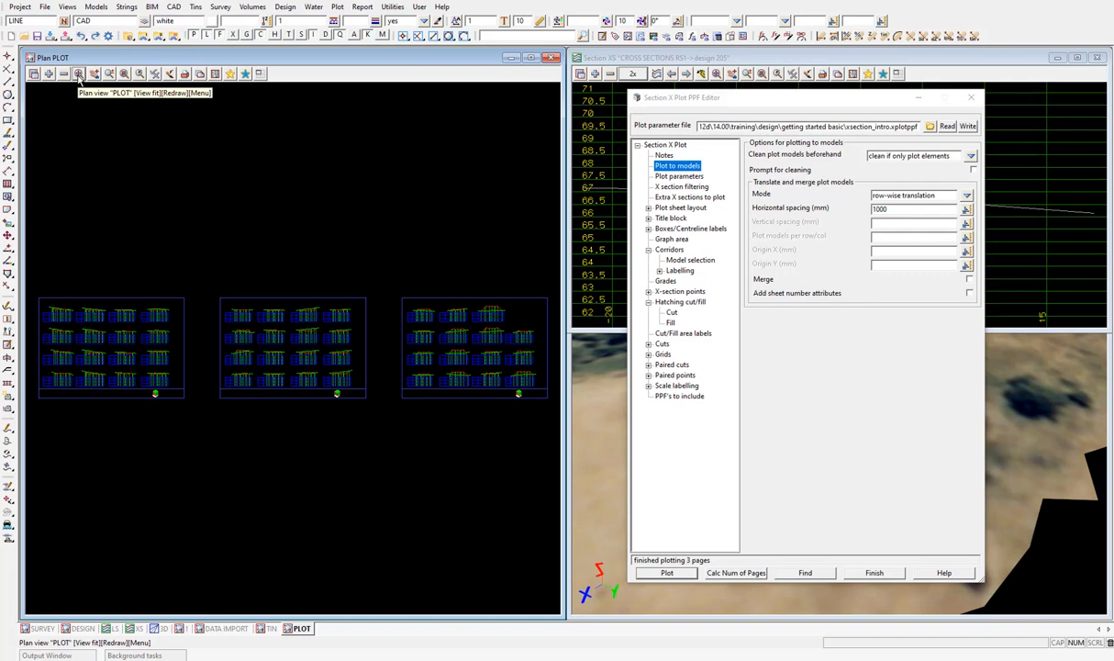
# Step: Save the cross section plot parameters as Getting Started Cross in the 14.00 user_lib folder and close the editor
pyautogui.click(929, 127)
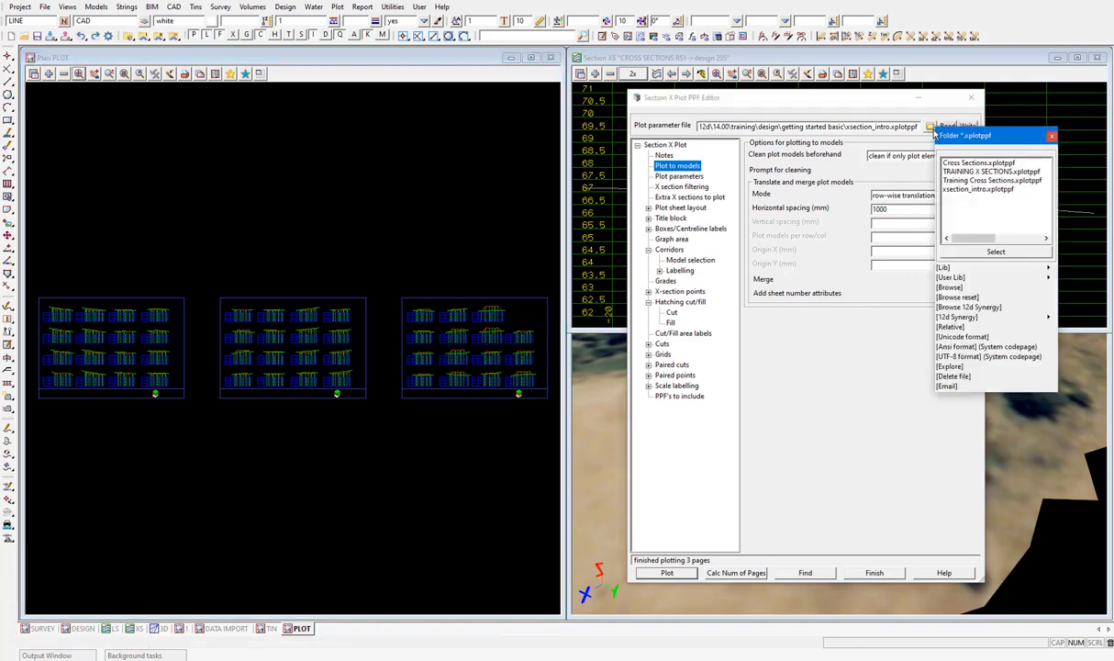
pyautogui.click(956, 289)
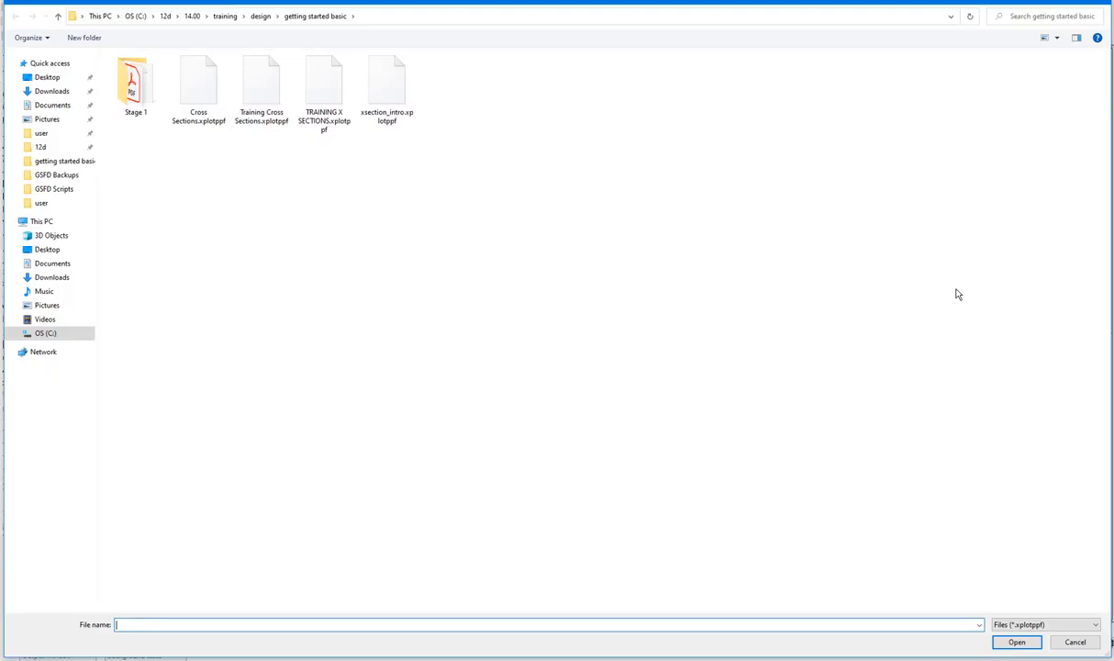
pyautogui.click(193, 17)
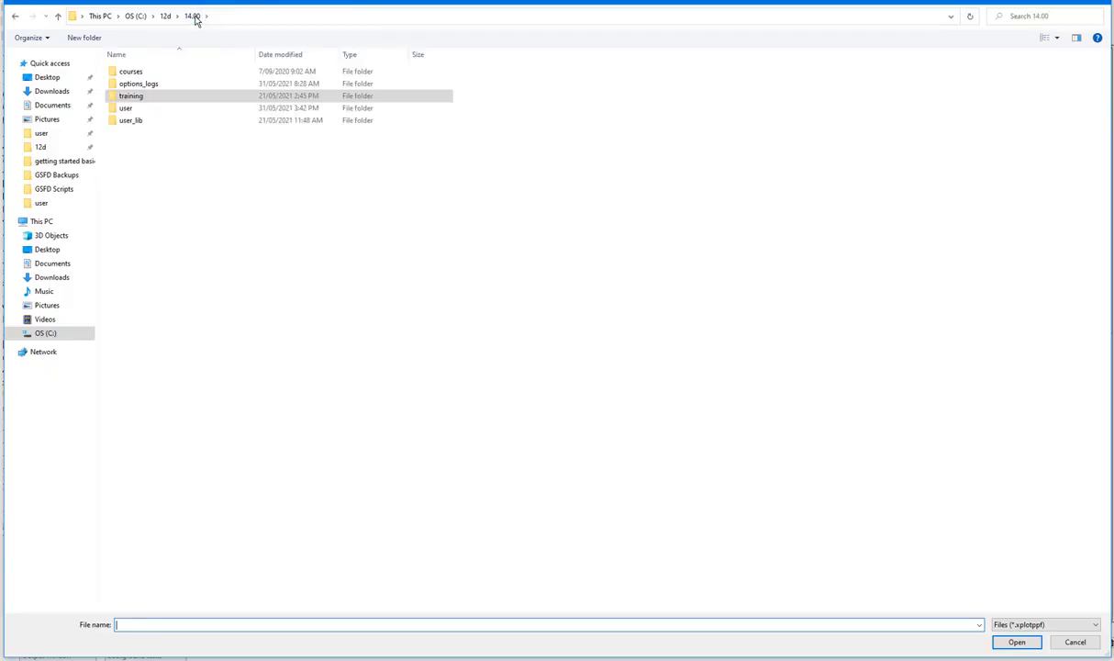
pyautogui.doubleClick(127, 123)
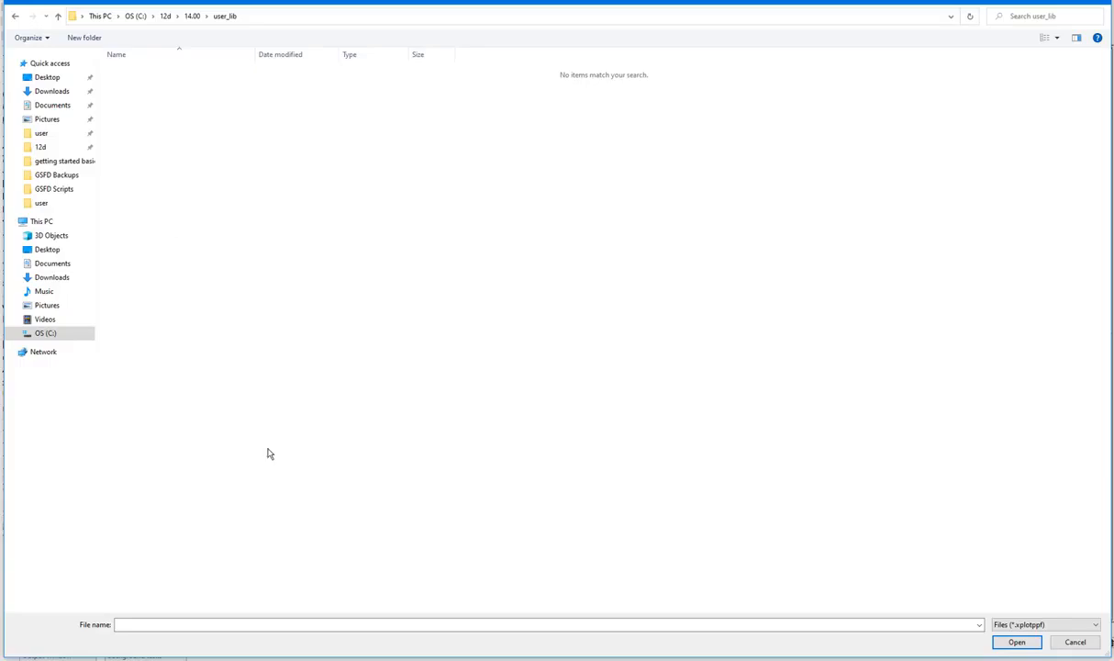
pyautogui.click(187, 625)
pyautogui.write('Ge')
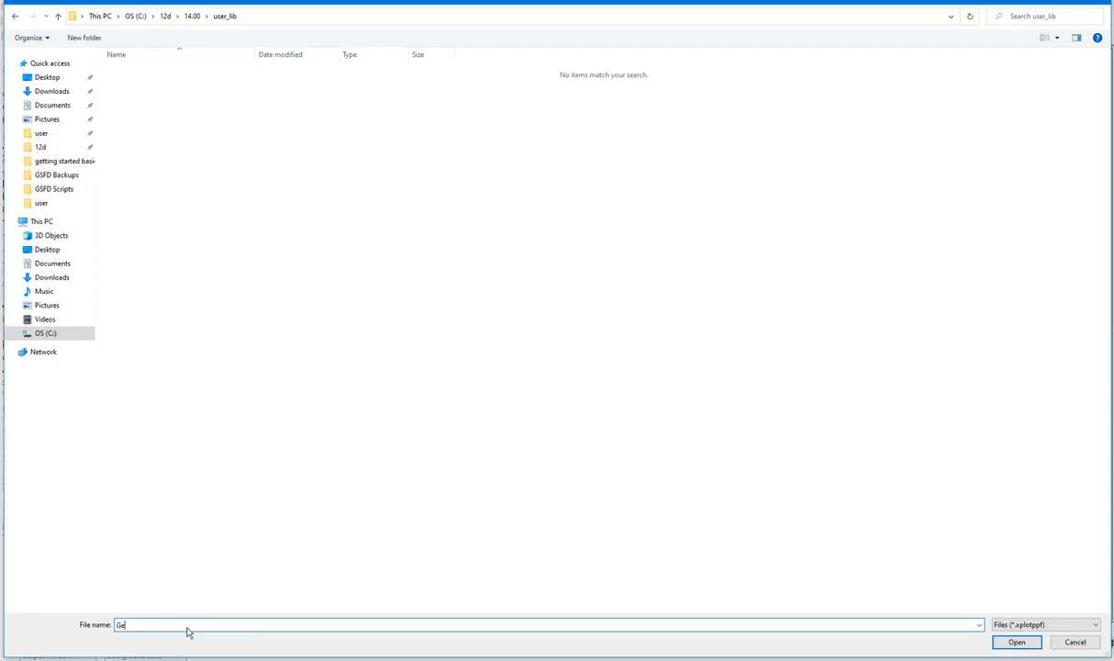
pyautogui.write('tting Started Cross')
pyautogui.click(1016, 642)
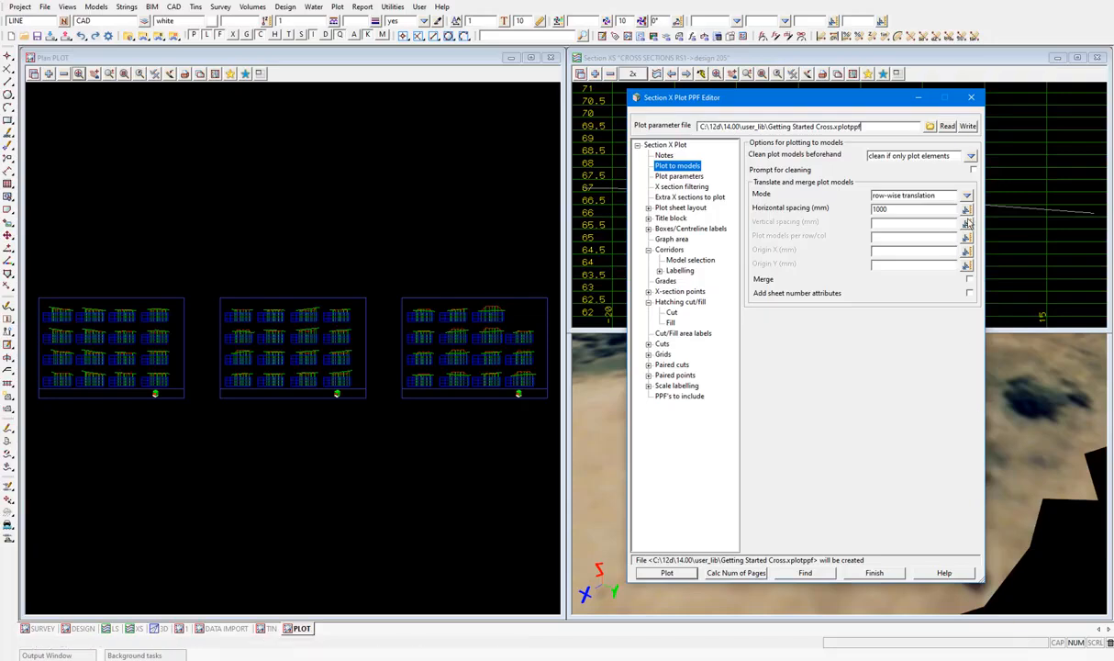
pyautogui.click(969, 127)
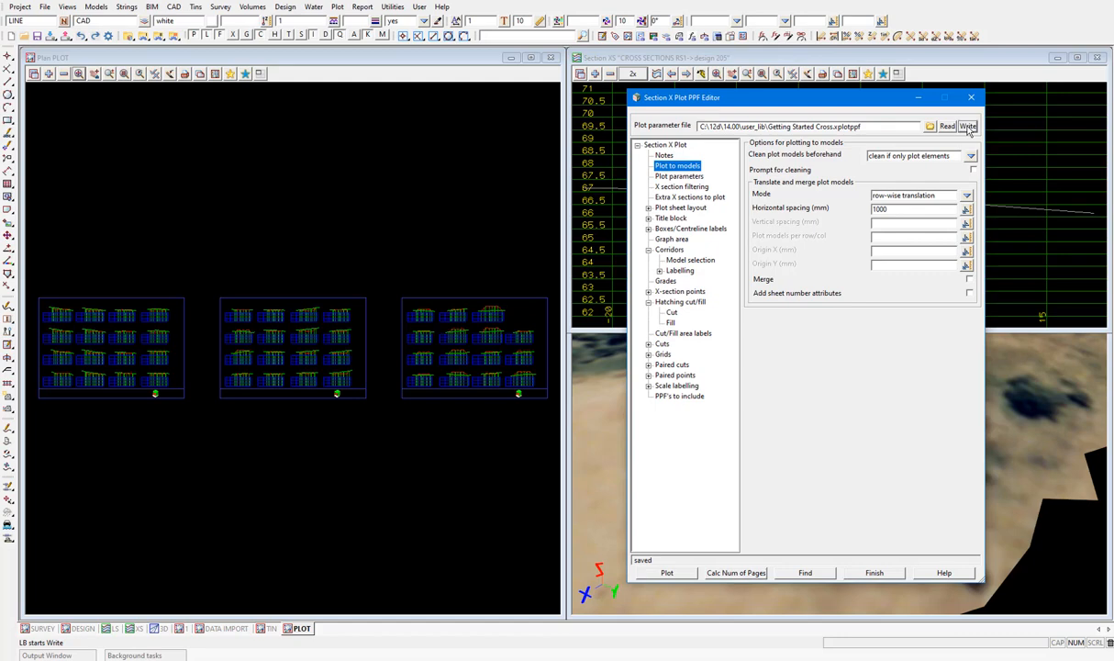
pyautogui.click(873, 575)
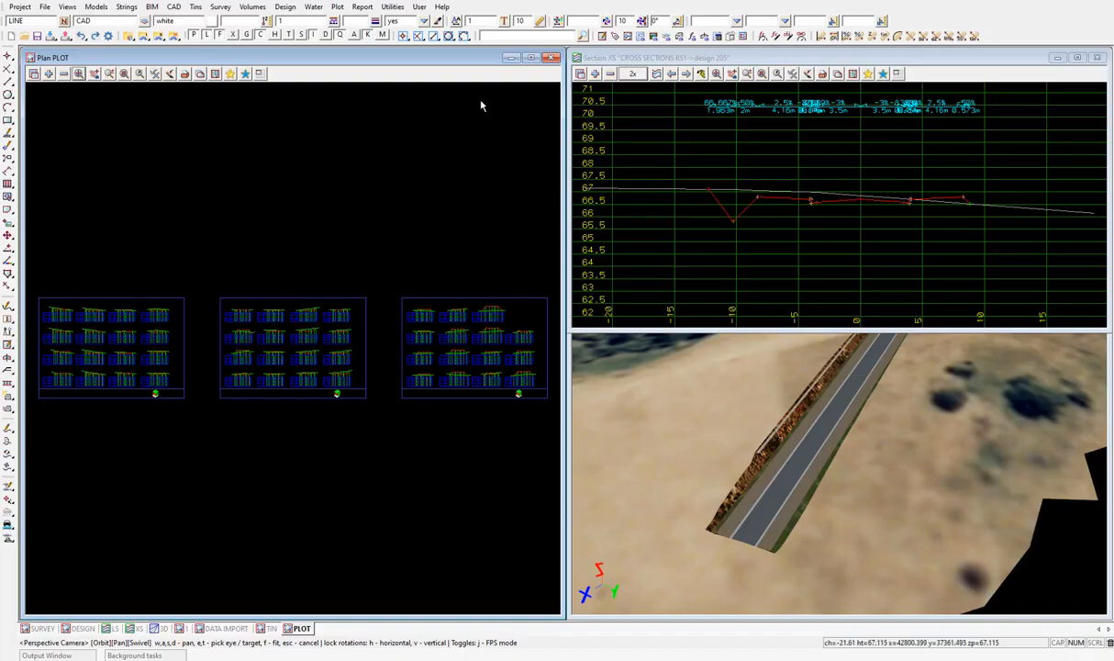
# Step: Start a long section plot and read in longsection_intro.lplotppf from the getting started basic folder
pyautogui.click(338, 7)
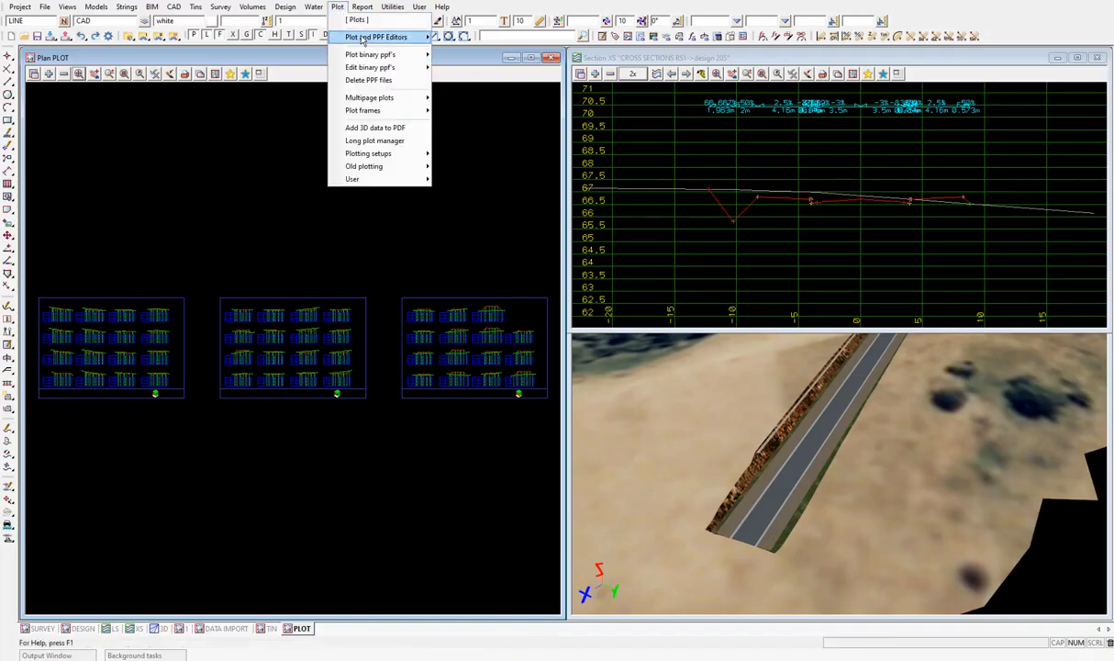
pyautogui.moveTo(390, 40)
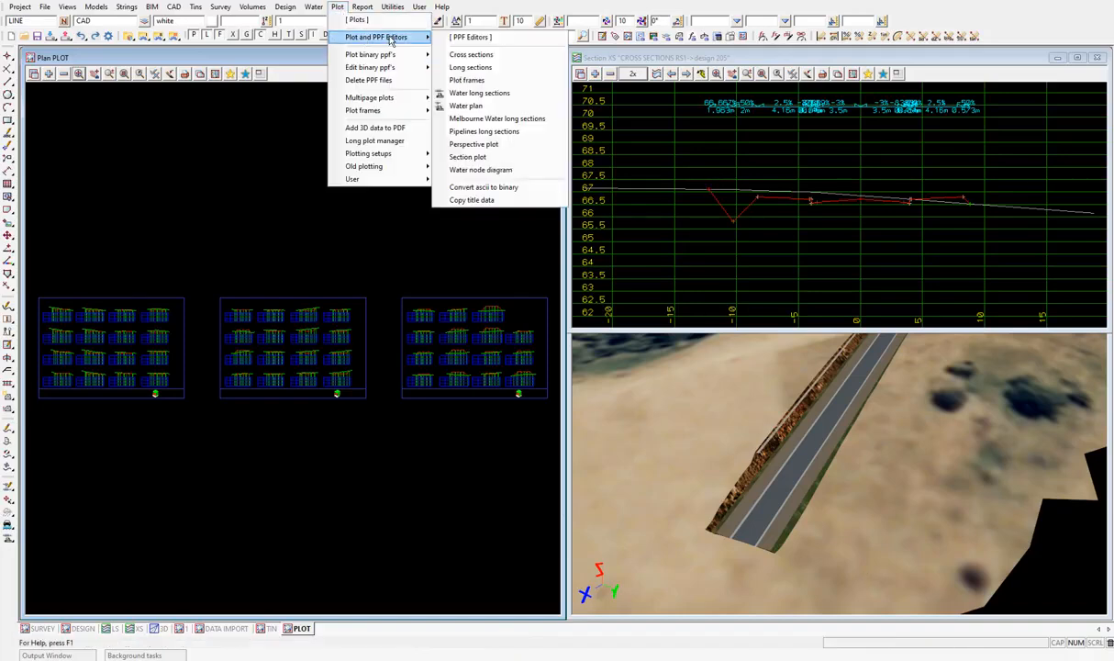
pyautogui.click(504, 68)
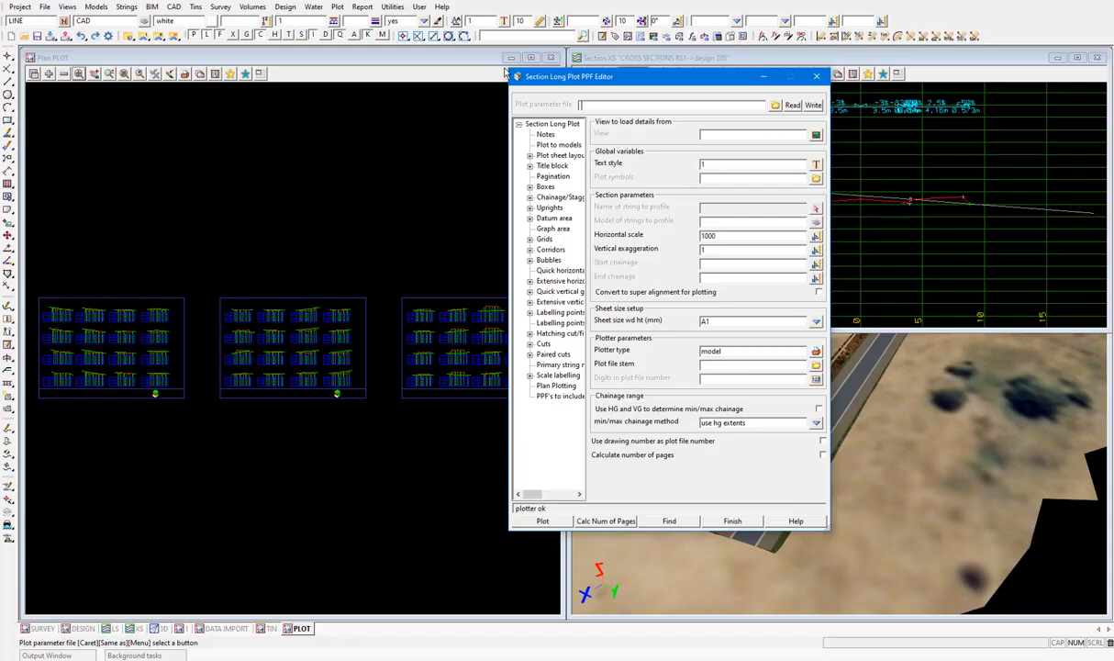
pyautogui.click(776, 105)
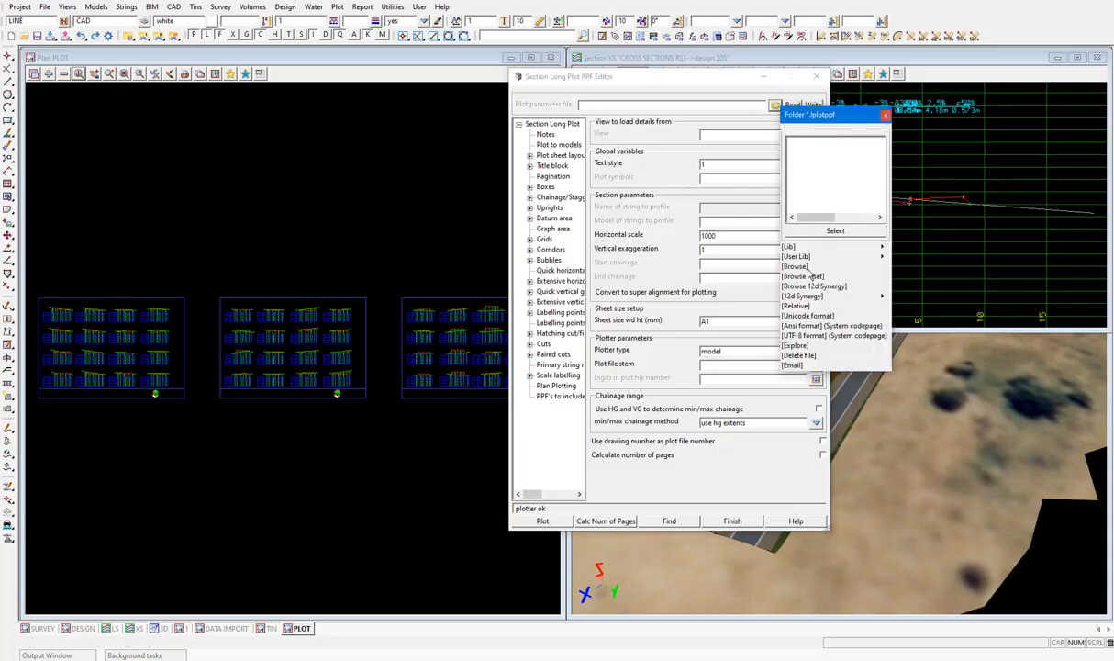
pyautogui.click(769, 262)
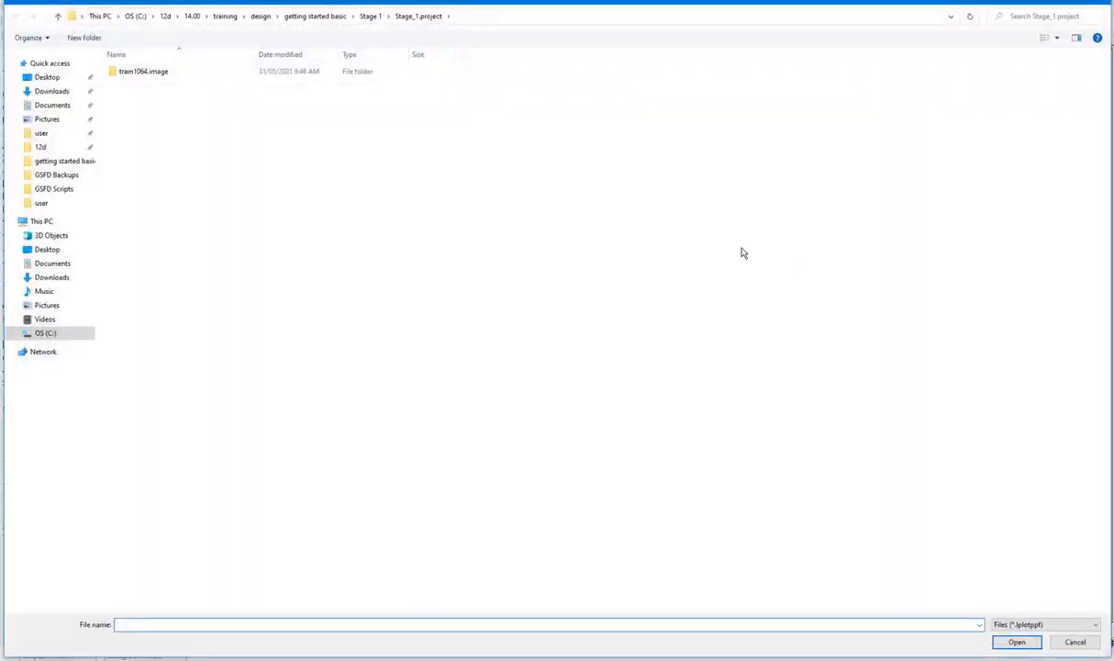
pyautogui.click(335, 18)
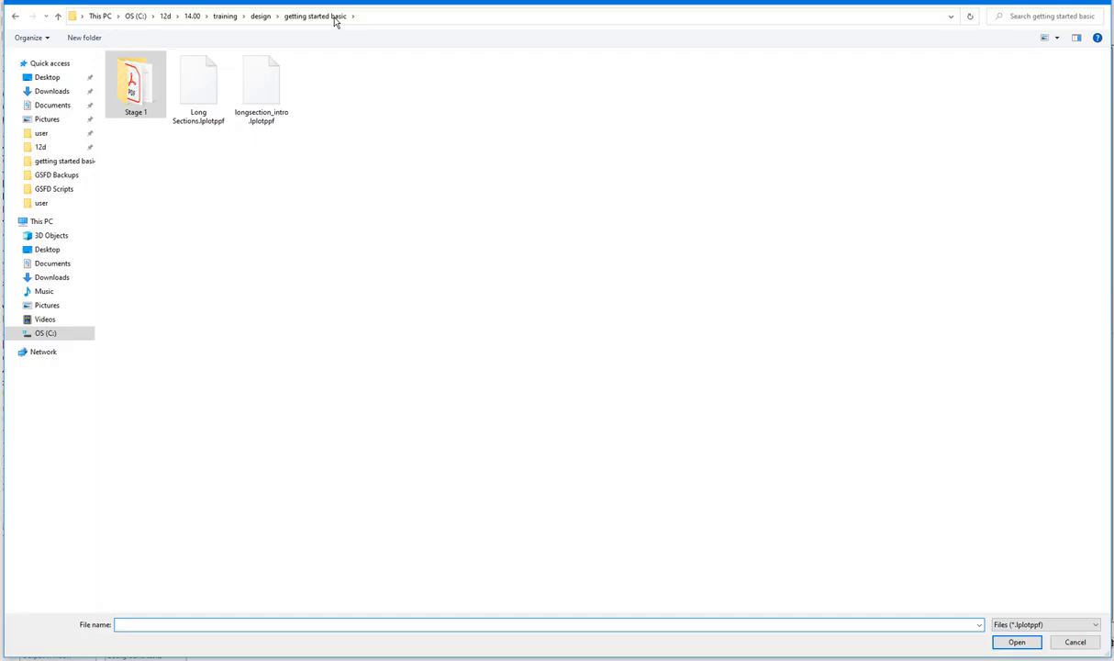
pyautogui.doubleClick(266, 86)
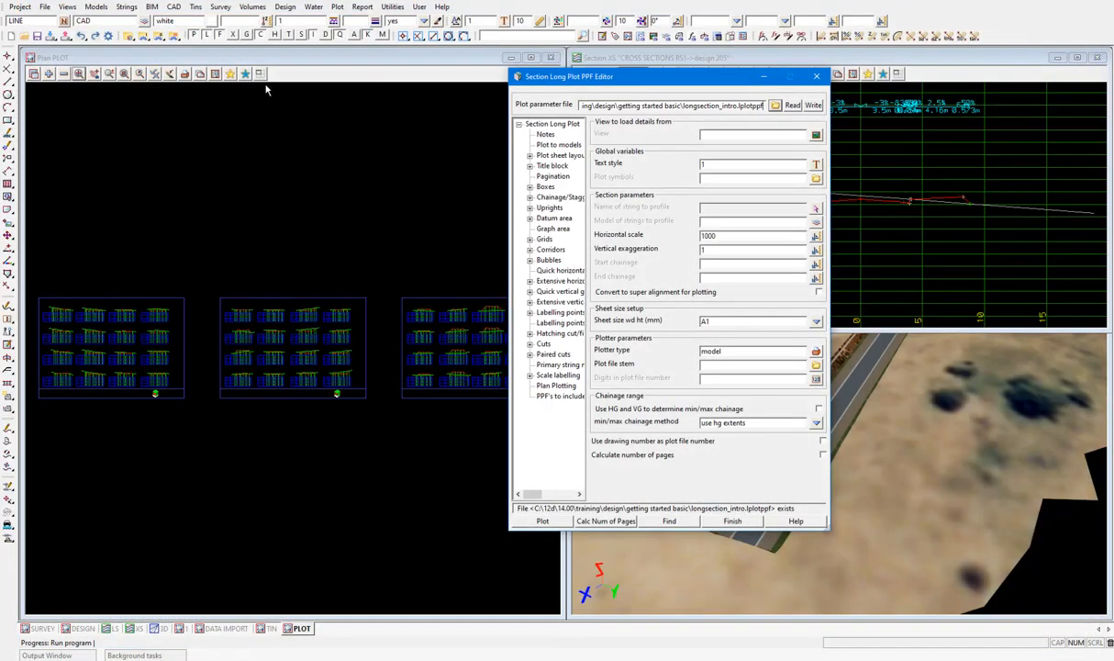
pyautogui.click(792, 106)
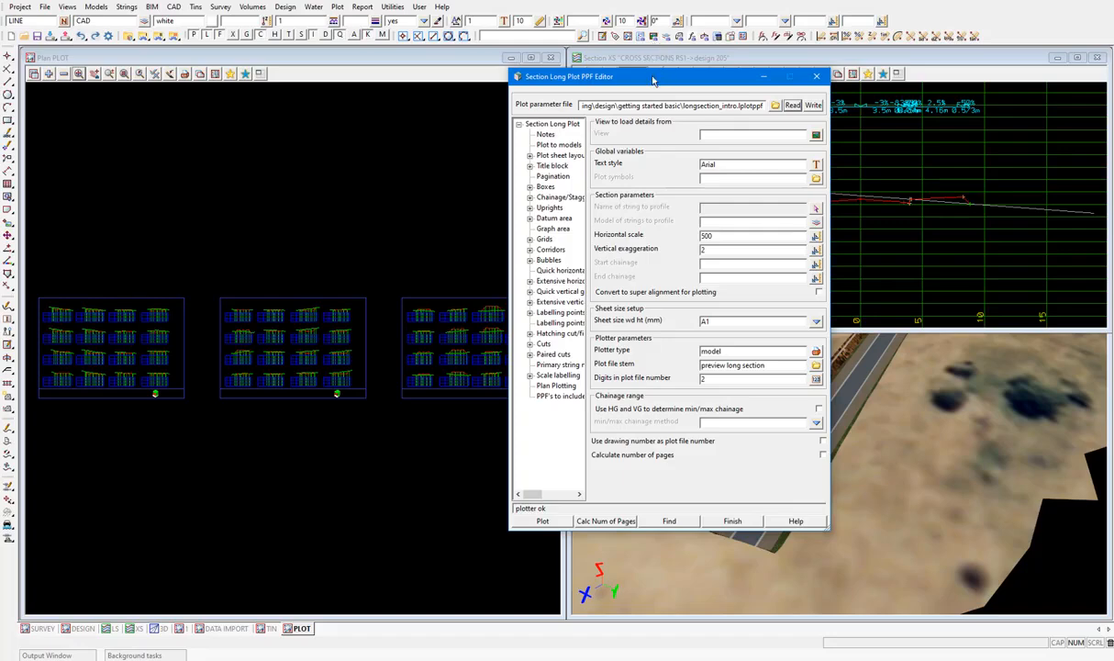
# Step: Bring up the LS section view beside the long section plot settings and load the plot details from it
pyautogui.moveTo(621, 77); pyautogui.dragTo(243, 113)
pyautogui.click(111, 629)
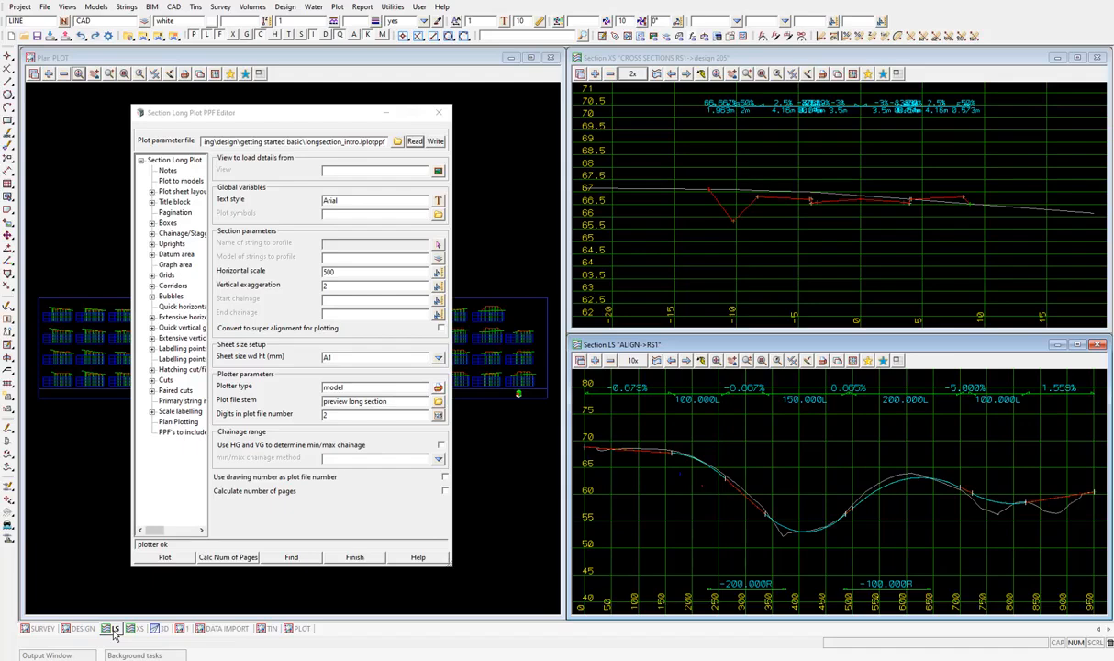
pyautogui.click(438, 171)
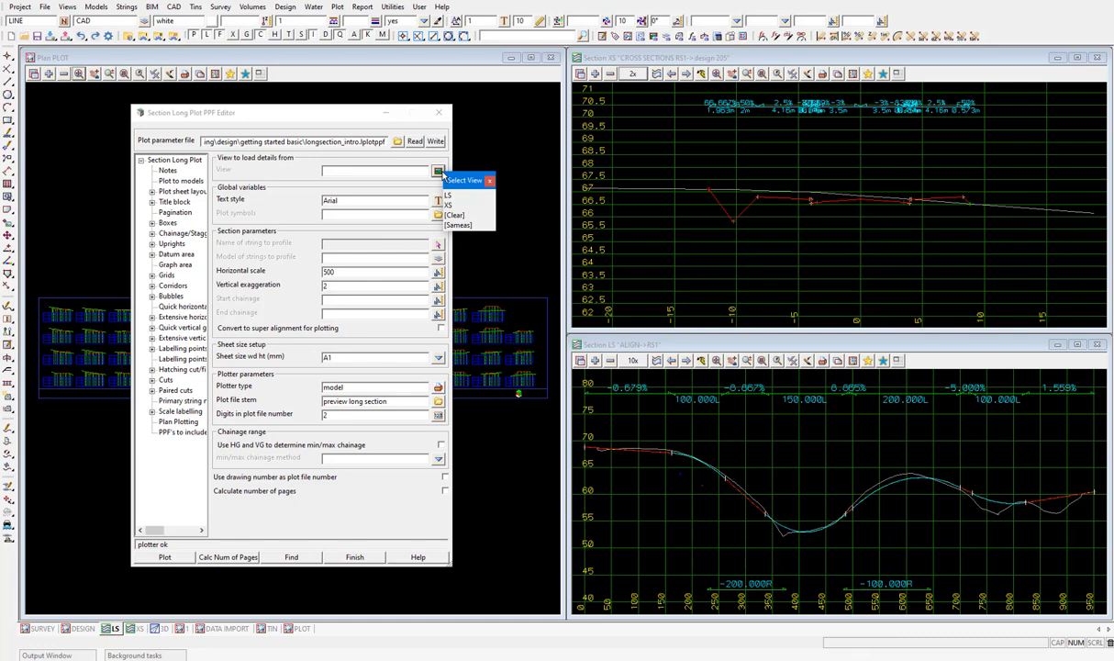
pyautogui.click(449, 196)
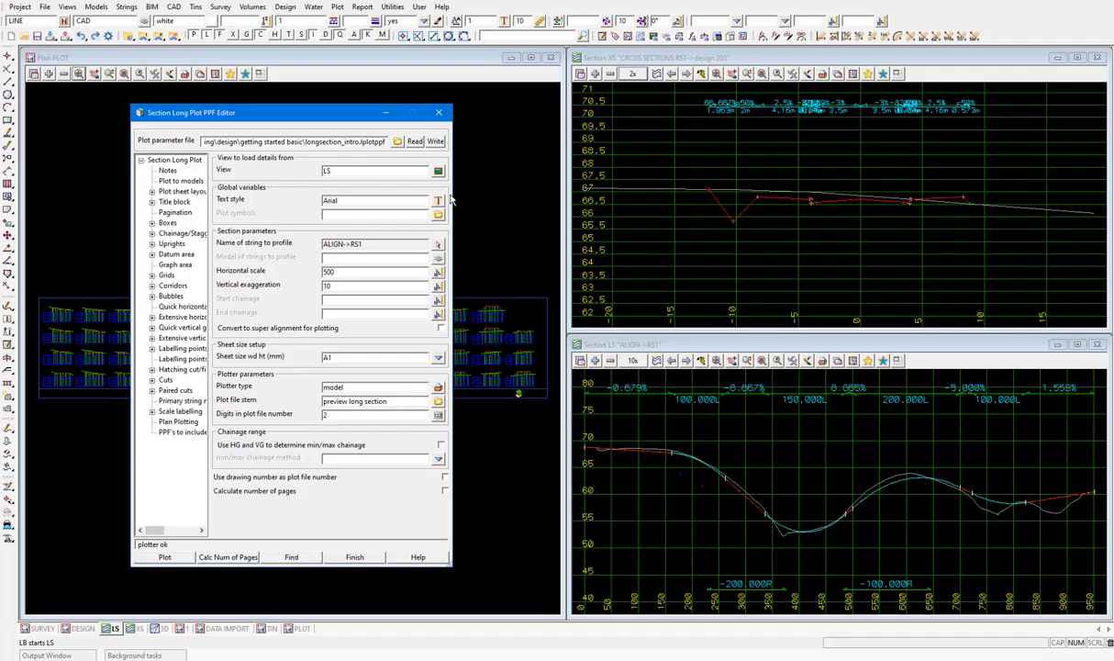
# Step: Set the long section plotter type to pdf_12d and plot the long section sheets to PDF
pyautogui.click(438, 387)
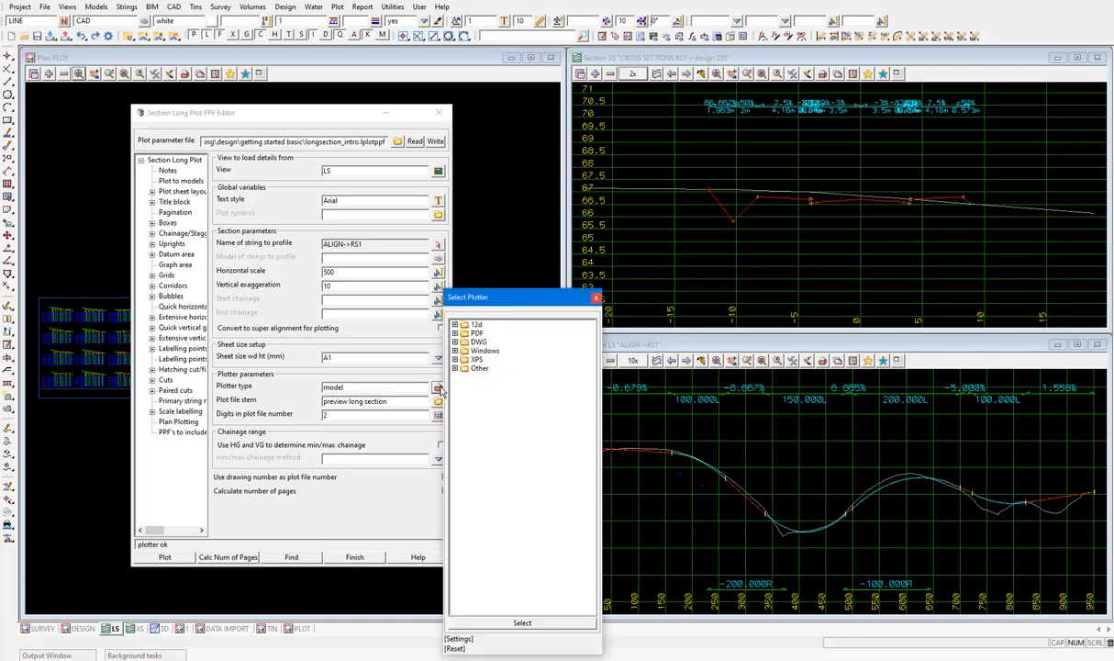
pyautogui.click(456, 326)
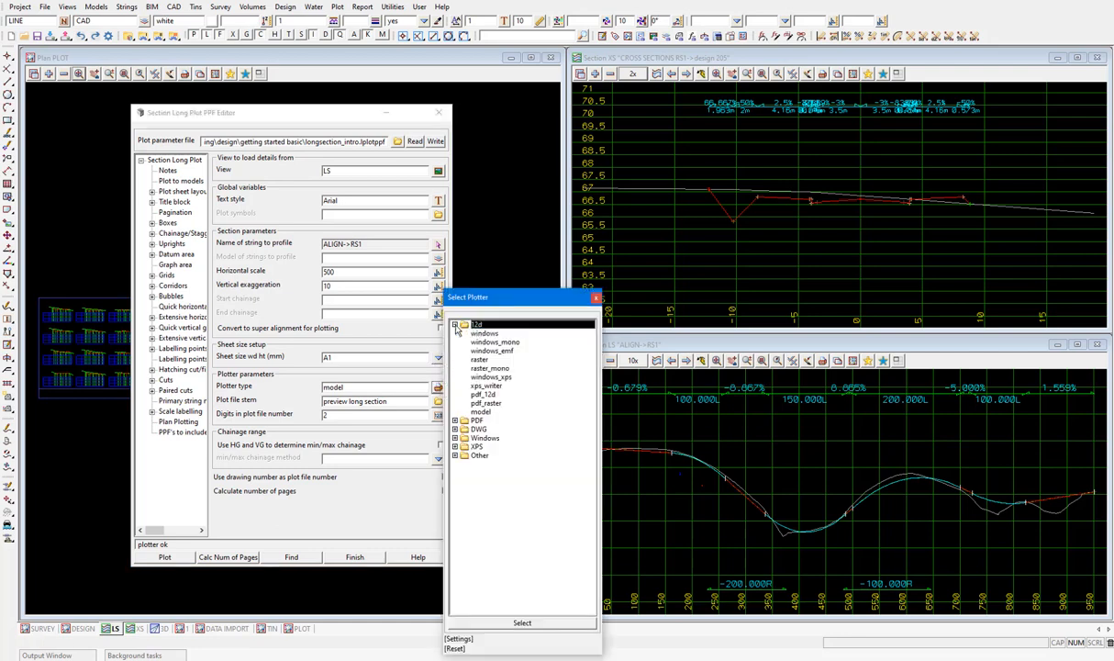
pyautogui.click(490, 395)
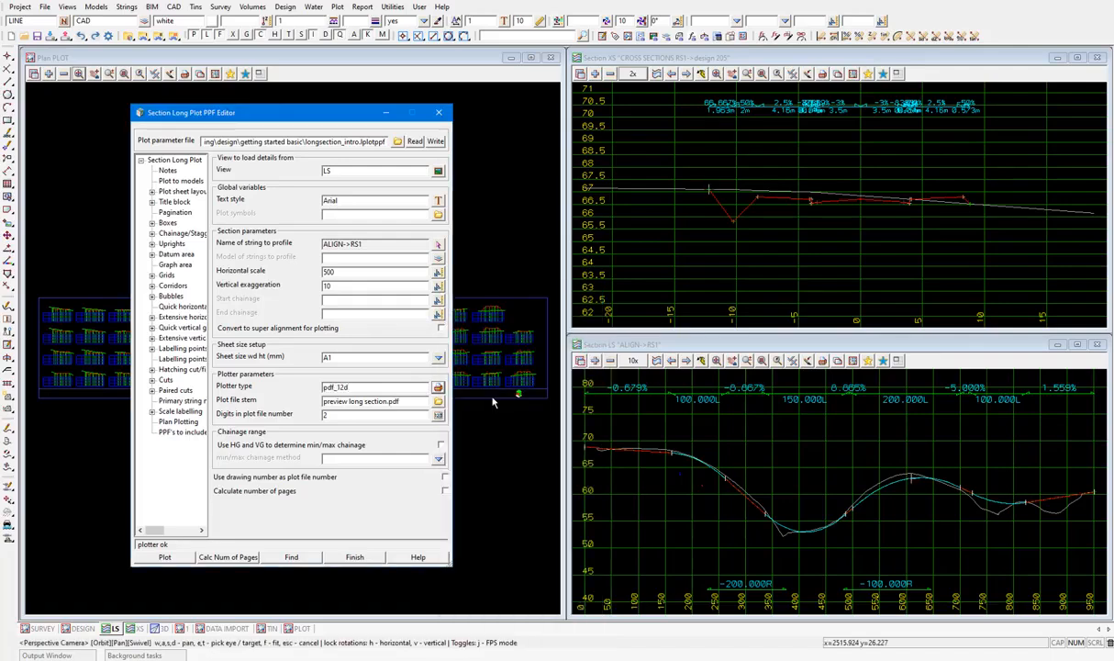
pyautogui.click(171, 557)
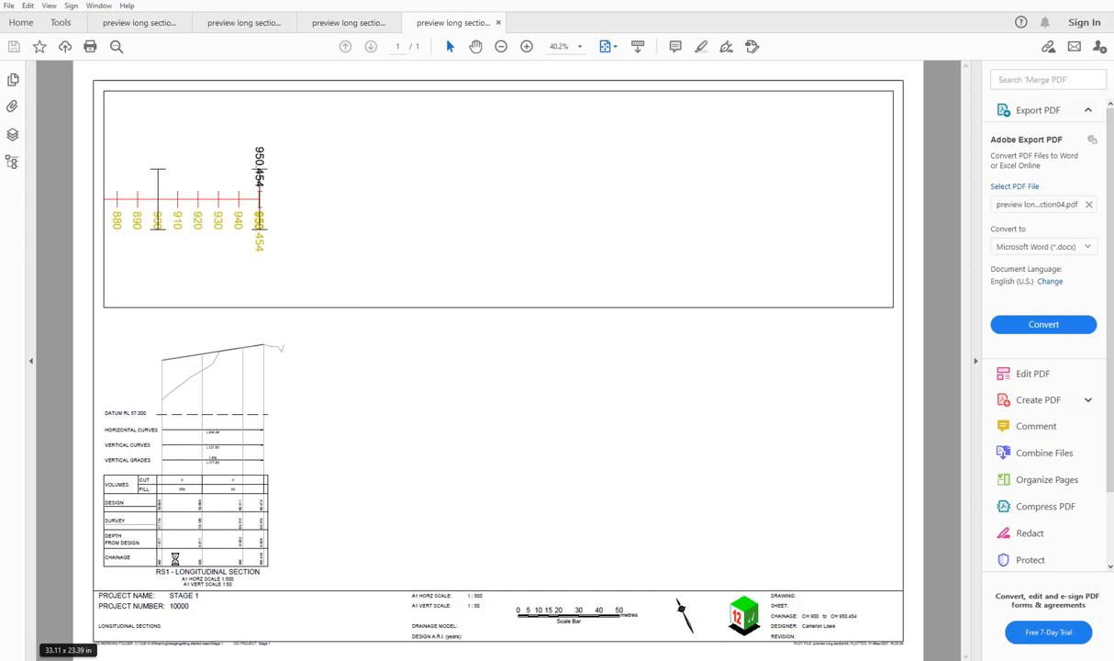
# Step: Examine the water and sewer service labels on the first long section PDF sheet, and close the PDF viewer
pyautogui.click(144, 22)
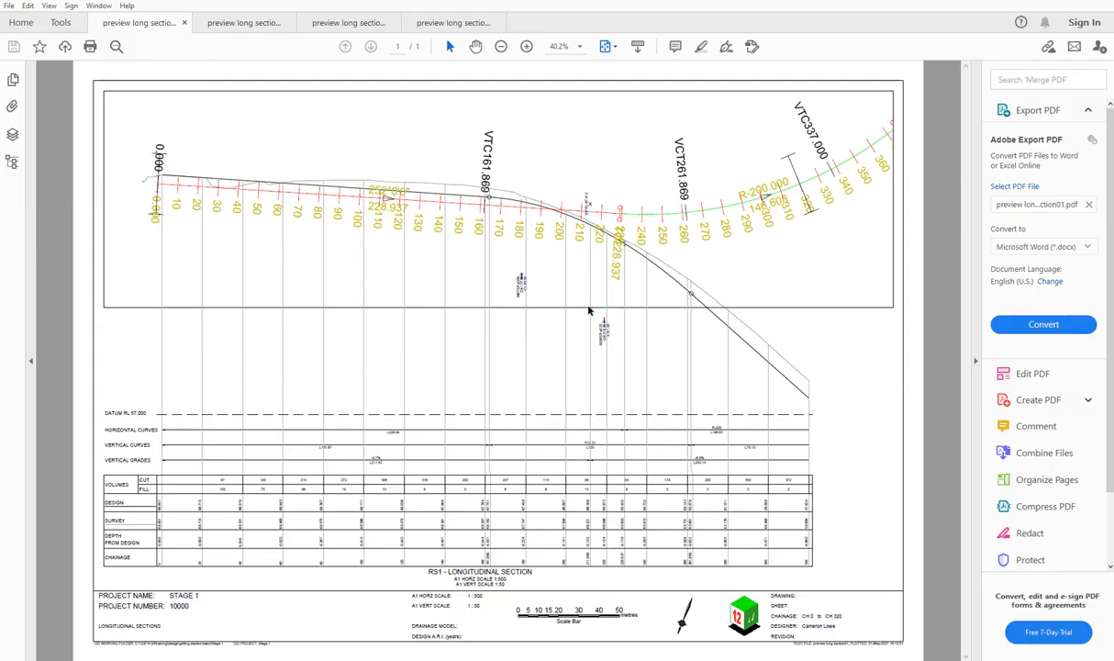
pyautogui.keyDown('ctrl'); pyautogui.scroll(1, 578, 318); pyautogui.keyUp('ctrl')
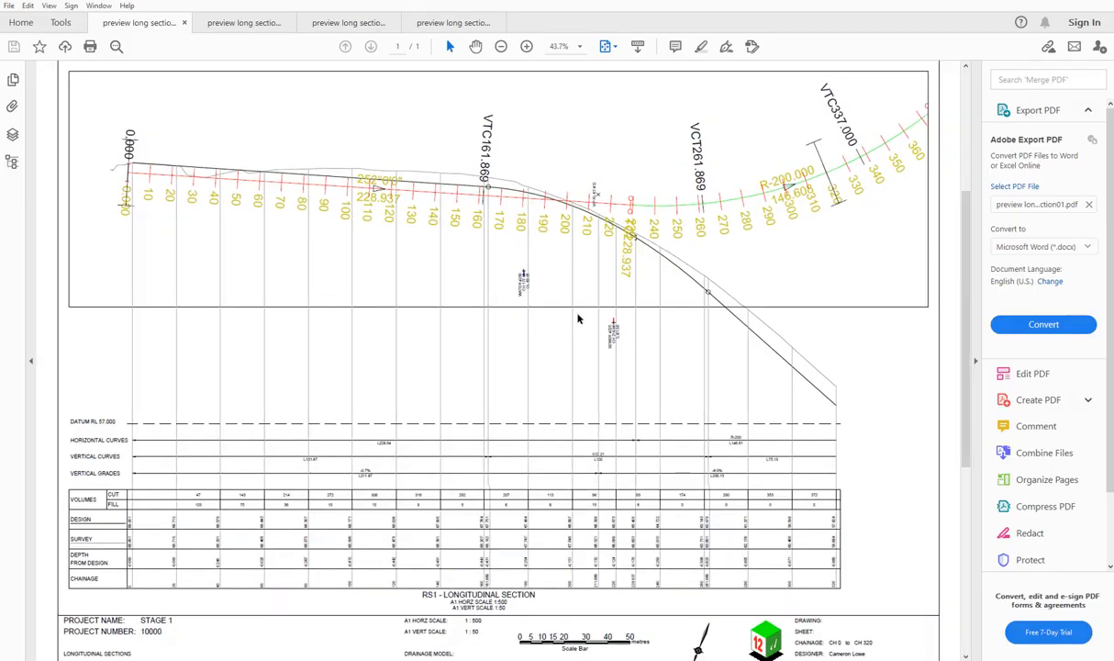
pyautogui.keyDown('ctrl'); pyautogui.scroll(1, 578, 318); pyautogui.keyUp('ctrl')
pyautogui.keyDown('ctrl'); pyautogui.scroll(1, 550, 316); pyautogui.keyUp('ctrl')
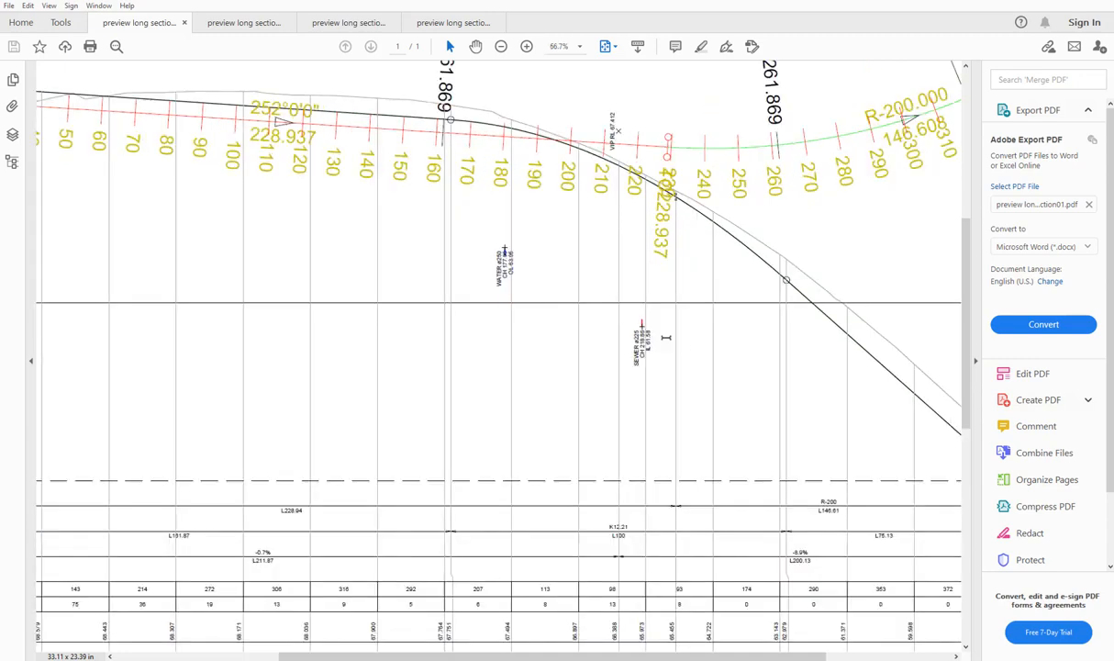
pyautogui.keyDown('ctrl'); pyautogui.scroll(3, 679, 347); pyautogui.keyUp('ctrl')
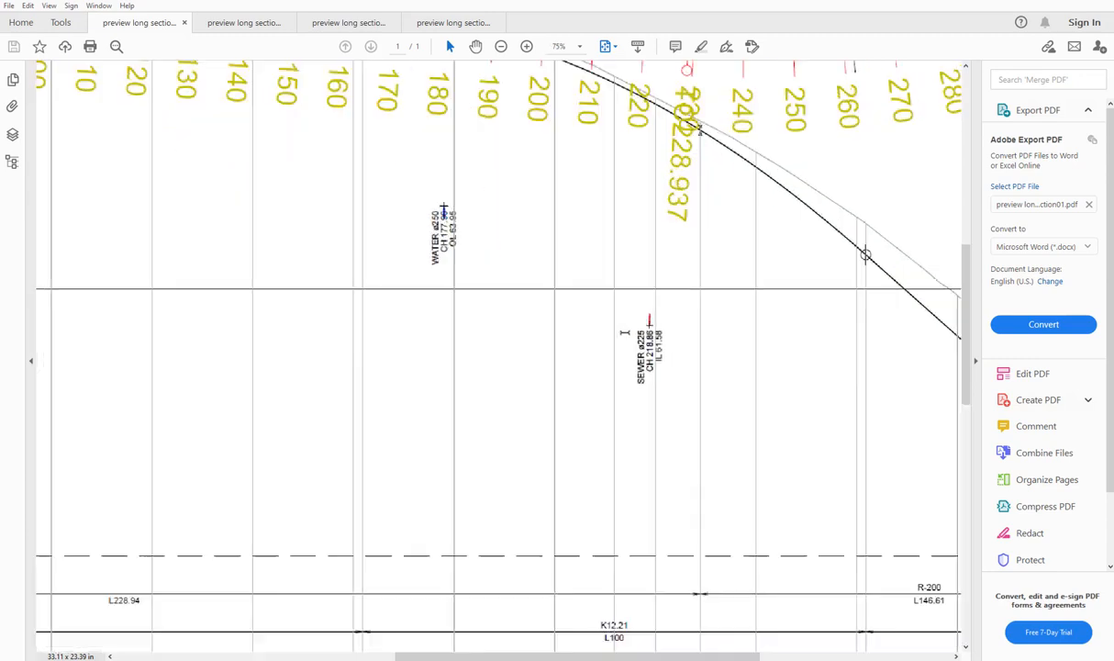
pyautogui.keyDown('ctrl'); pyautogui.scroll(1, 619, 362); pyautogui.keyUp('ctrl')
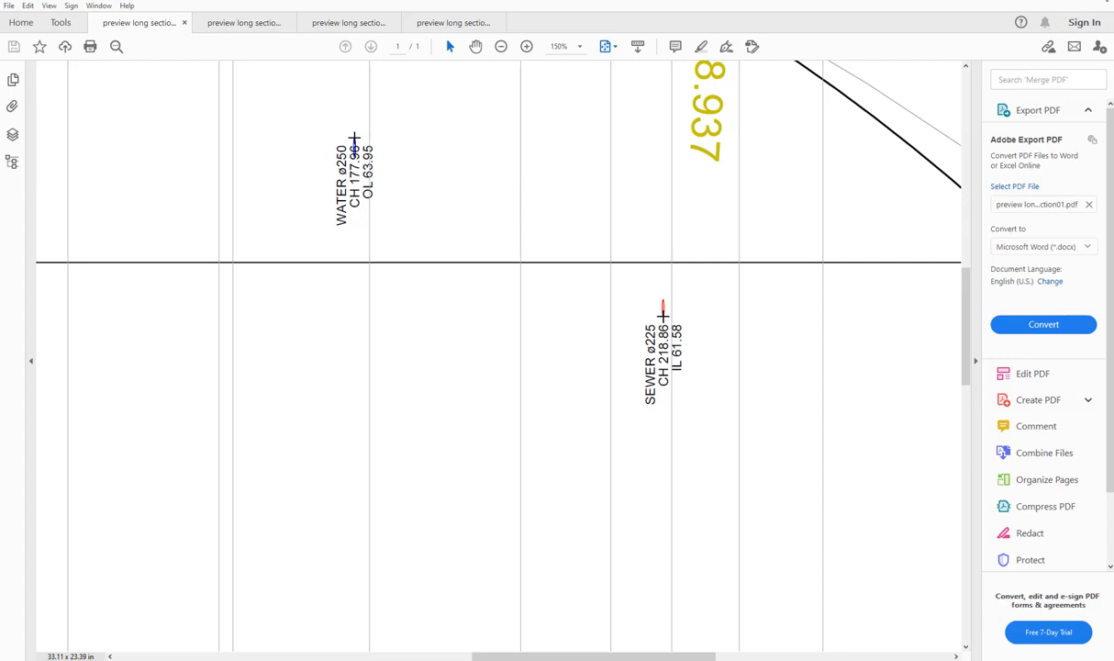
pyautogui.hotkey('ctrl', 'q')
pyautogui.click(487, 336)
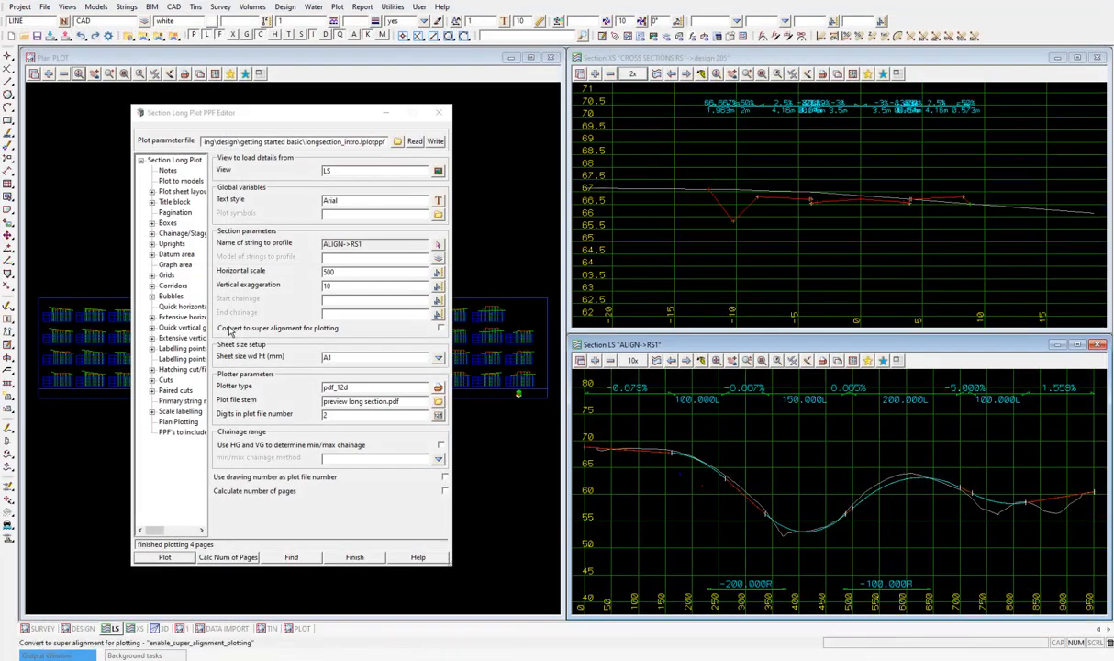
# Step: Check the corridor model selection in the long section plot settings against the models shown in the LS section view
pyautogui.moveTo(212, 314); pyautogui.dragTo(342, 301)
pyautogui.click(152, 286)
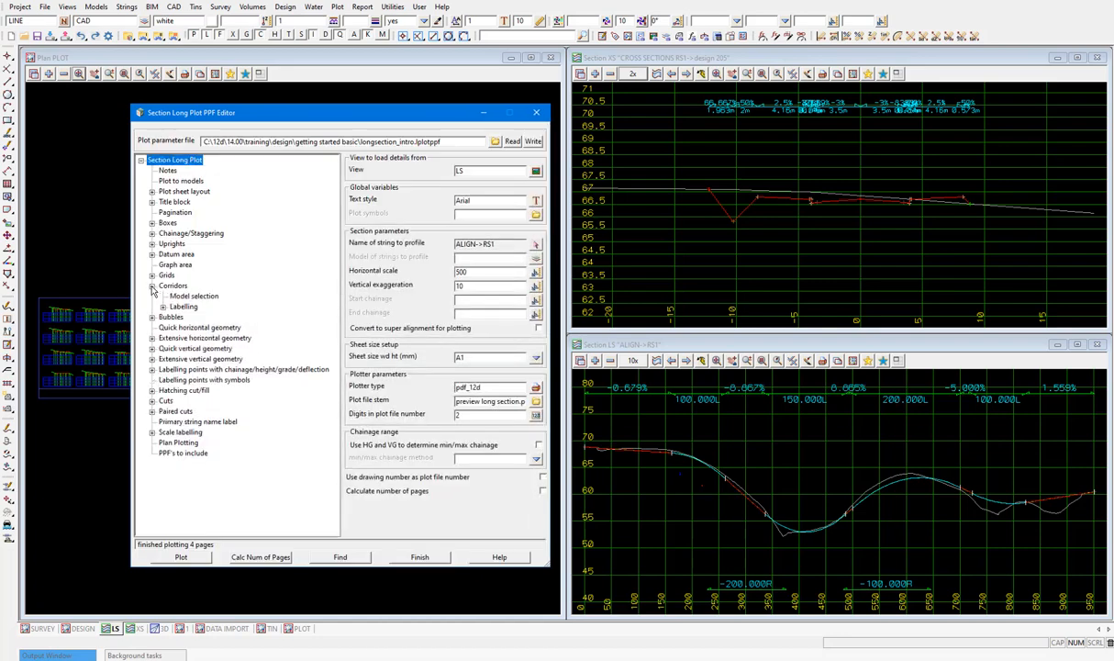
pyautogui.click(193, 296)
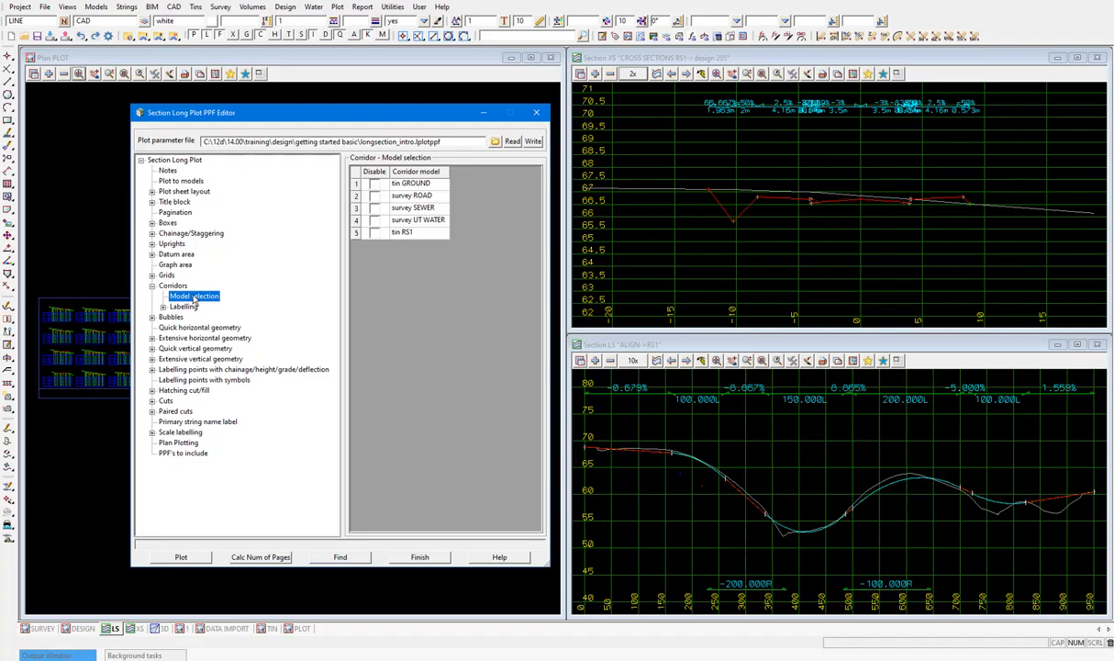
pyautogui.click(609, 361)
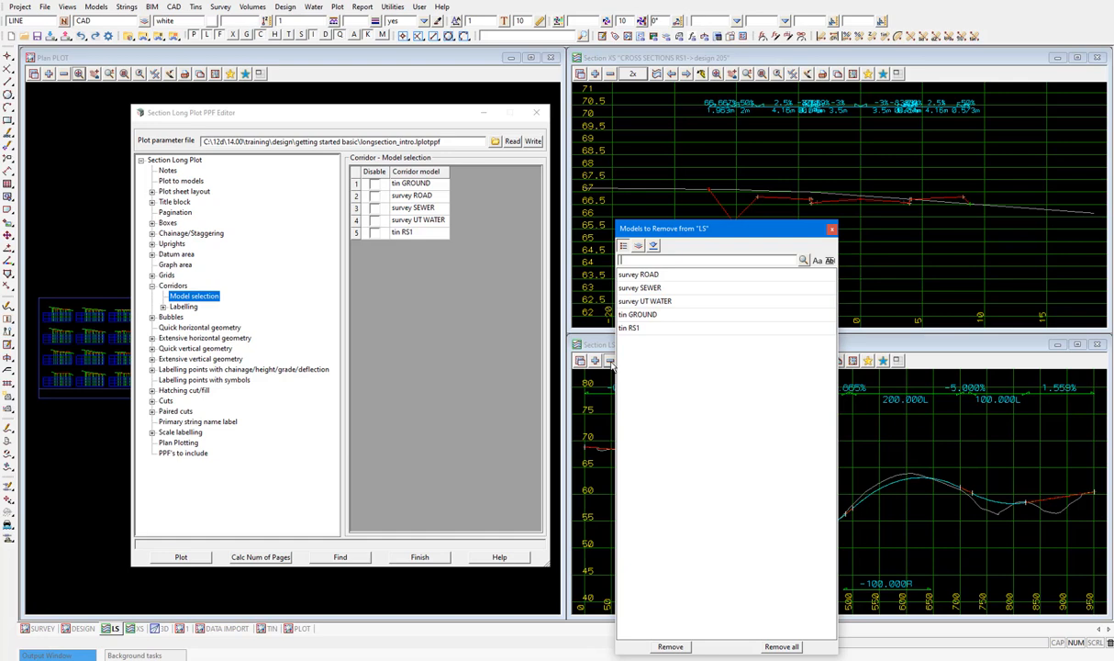
pyautogui.click(832, 229)
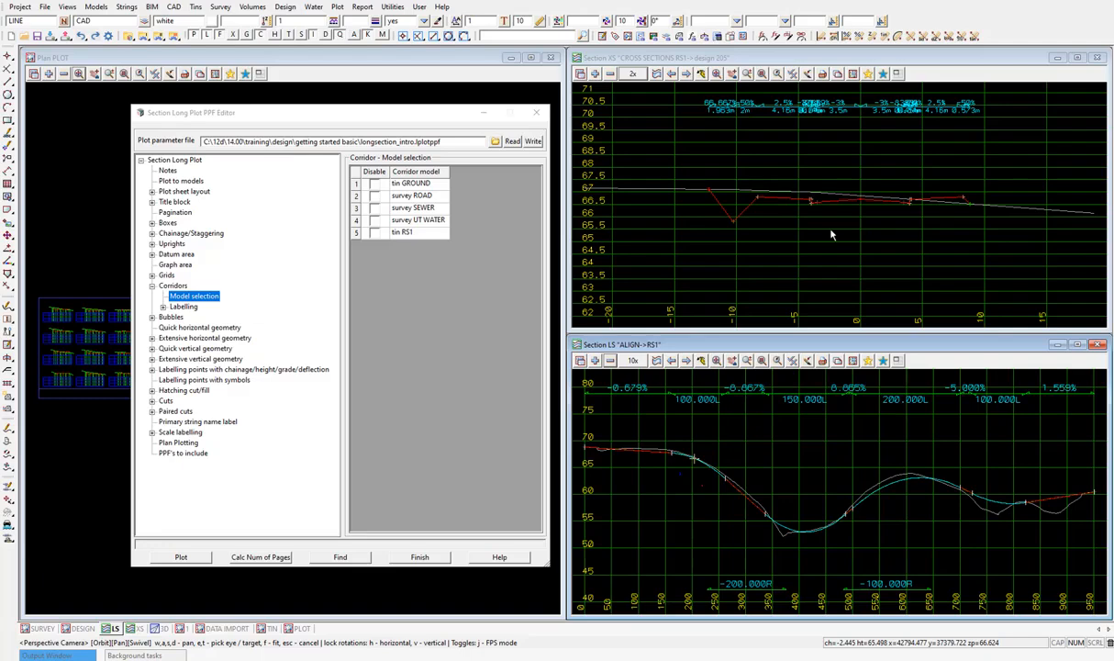
# Step: Turn off plan plotting and save the long section plot parameters as Getting Started Long in the 14.00 user_lib folder
pyautogui.click(182, 443)
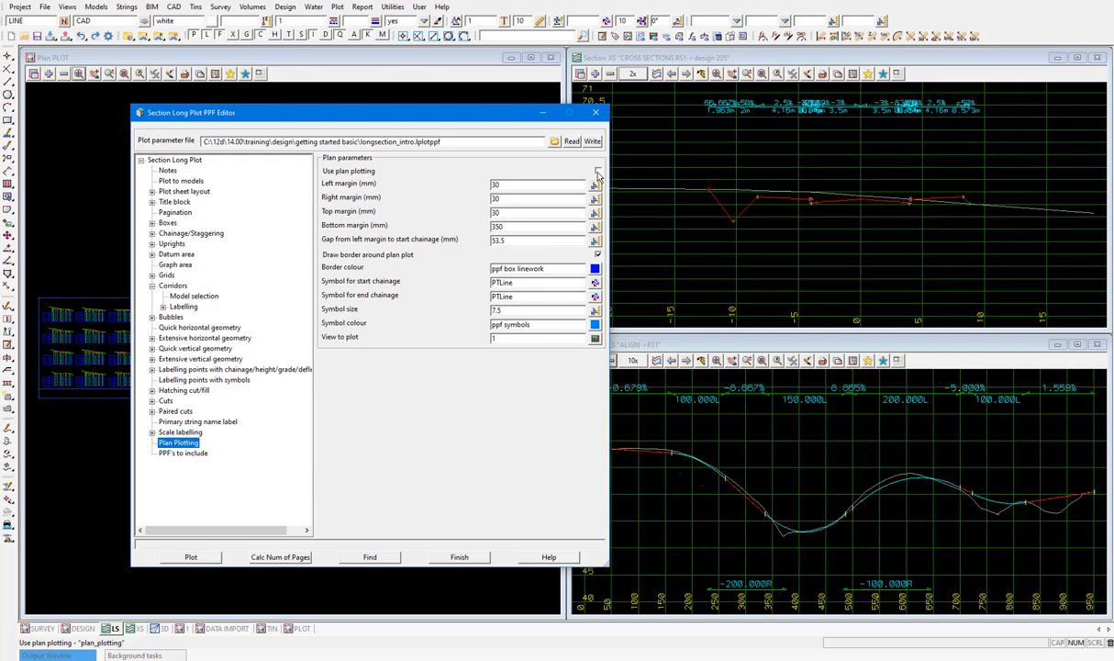
pyautogui.click(554, 142)
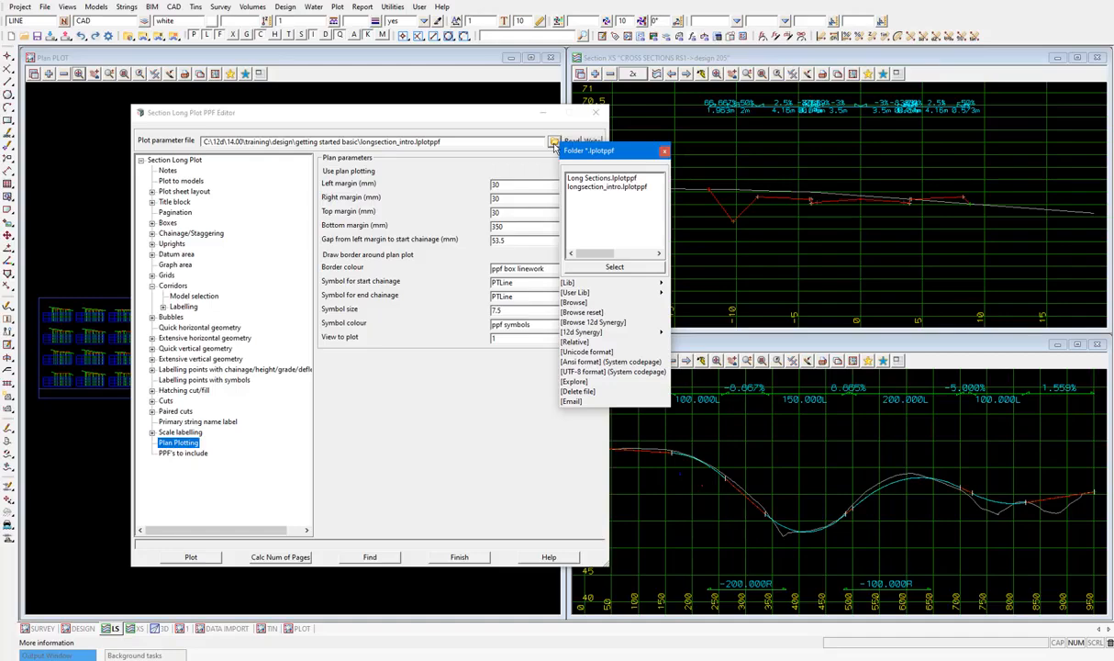
pyautogui.click(593, 294)
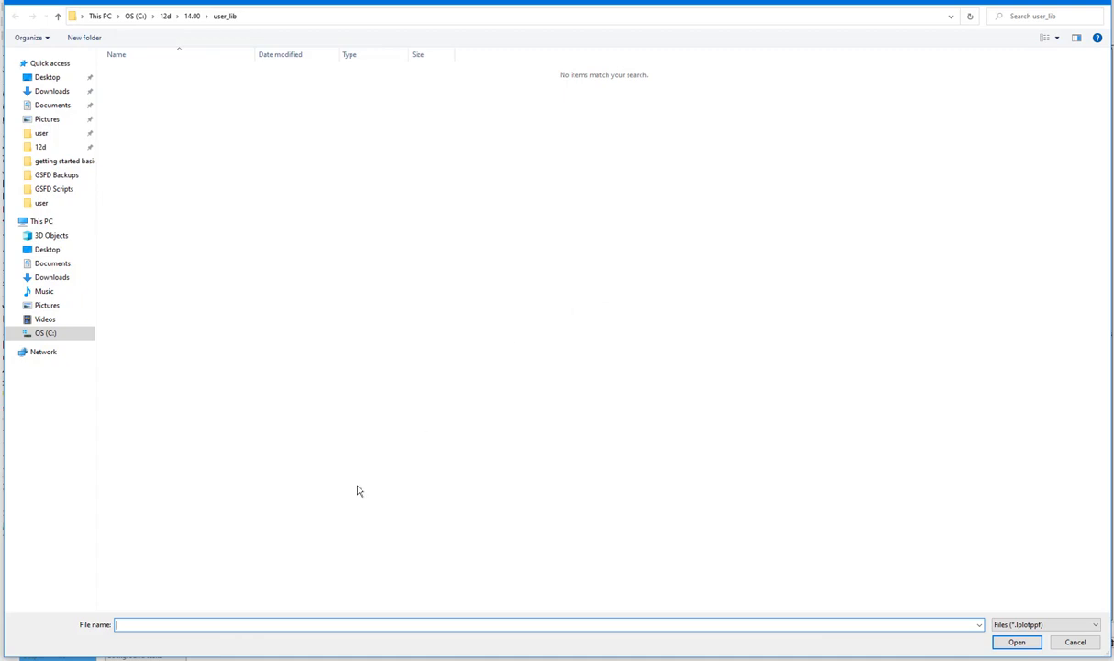
pyautogui.click(237, 625)
pyautogui.write('Get')
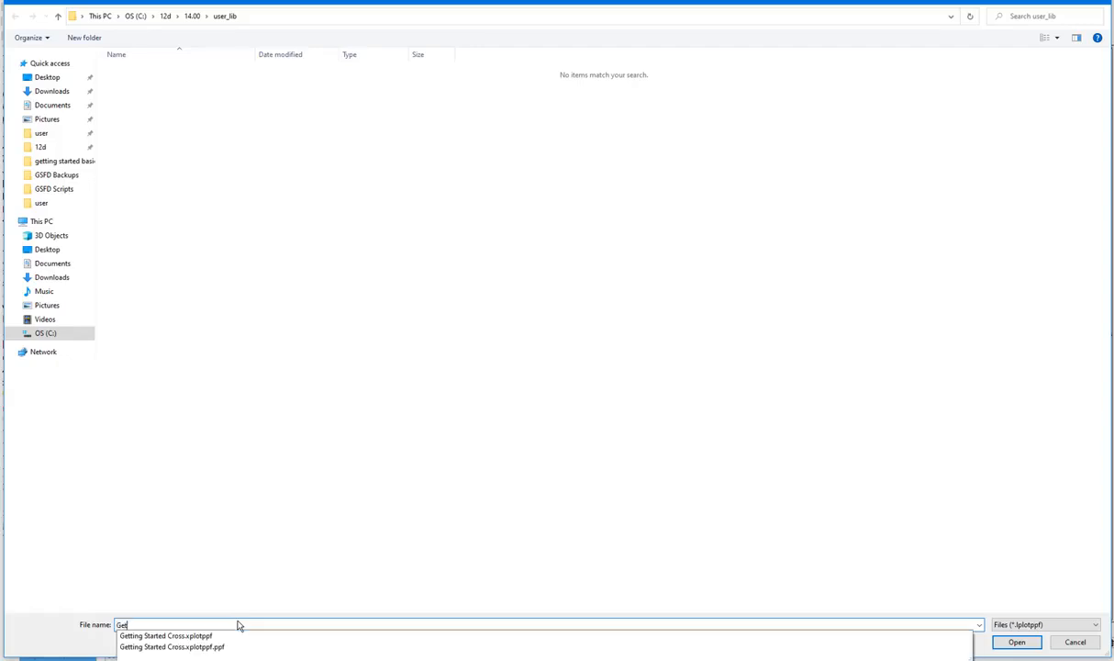
pyautogui.write('ting Started Long')
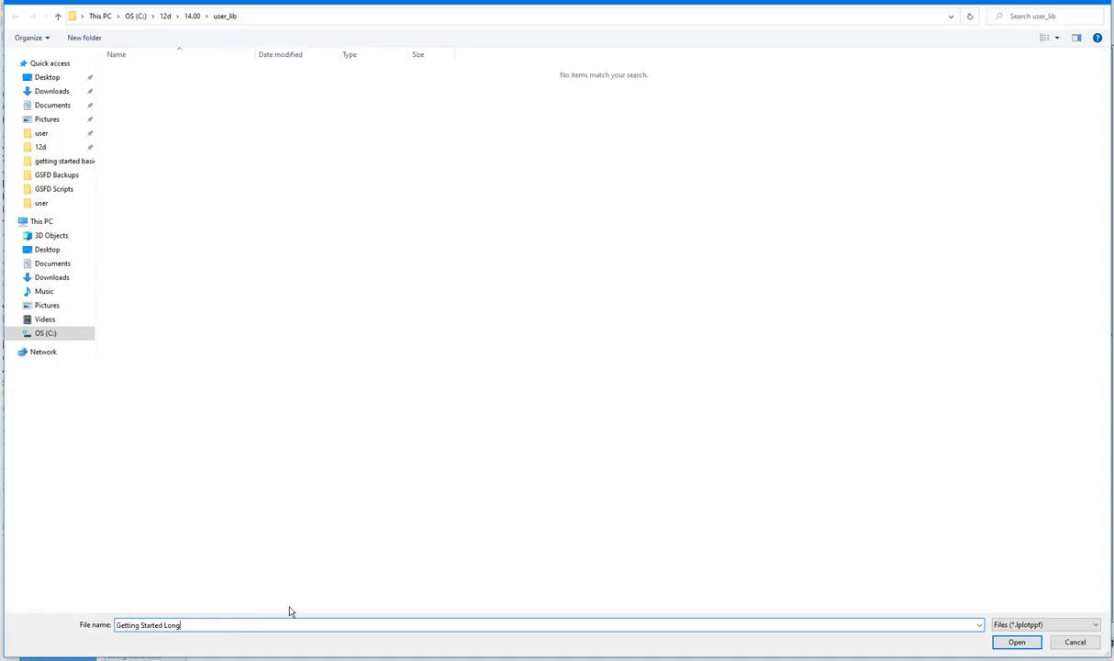
pyautogui.click(1019, 644)
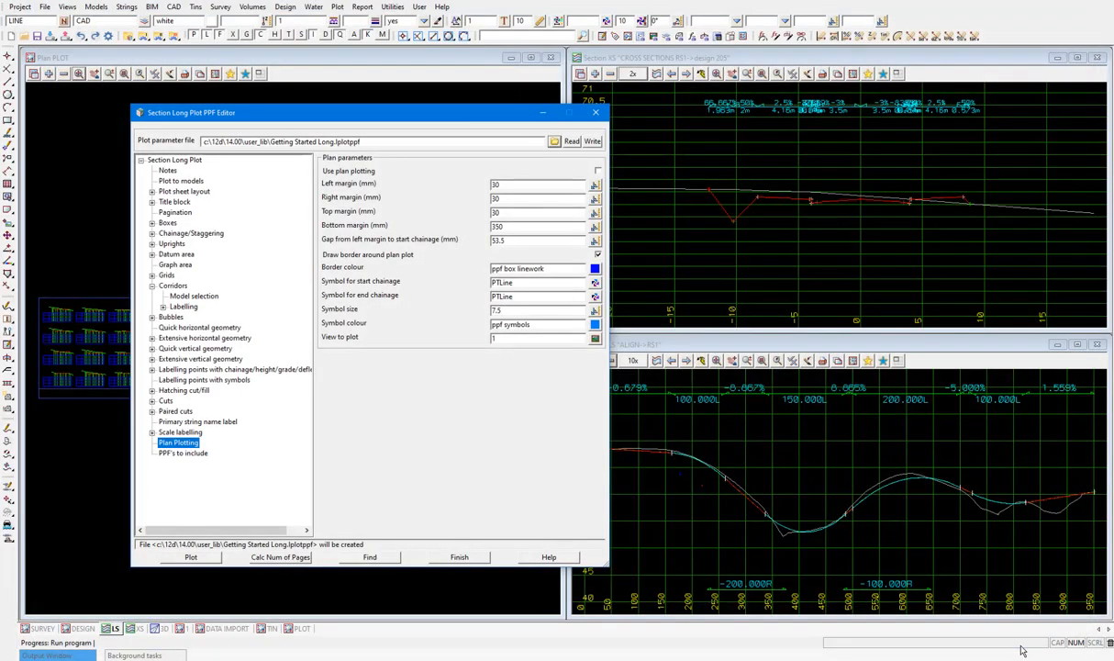
pyautogui.click(592, 142)
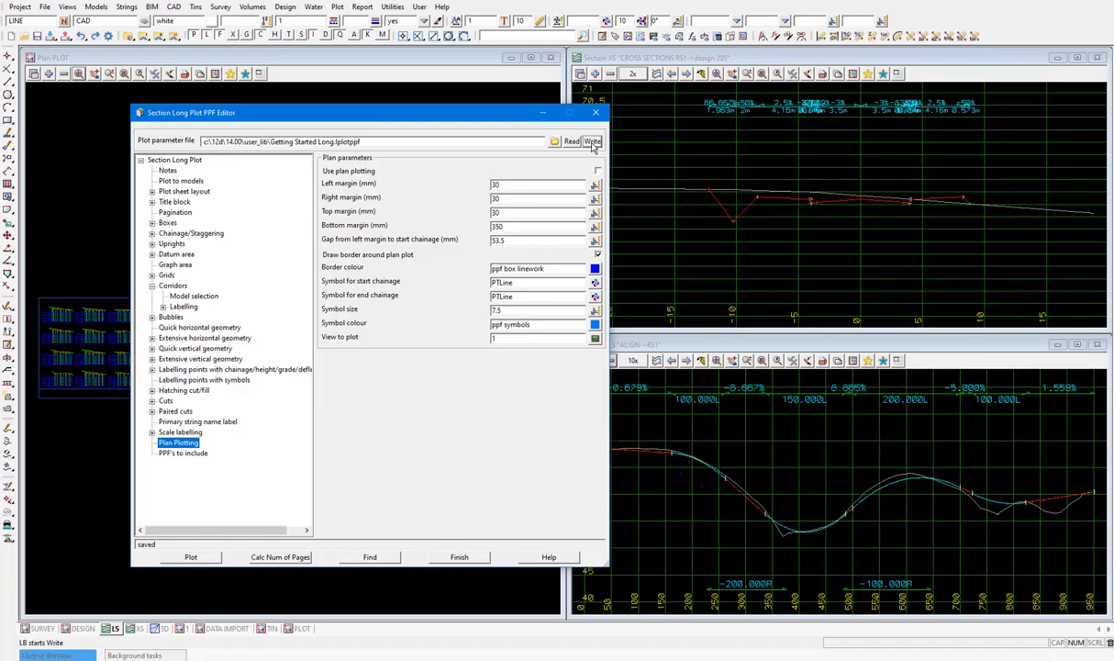
# Step: Replot the long section to PDF with plan plotting turned off
pyautogui.click(193, 557)
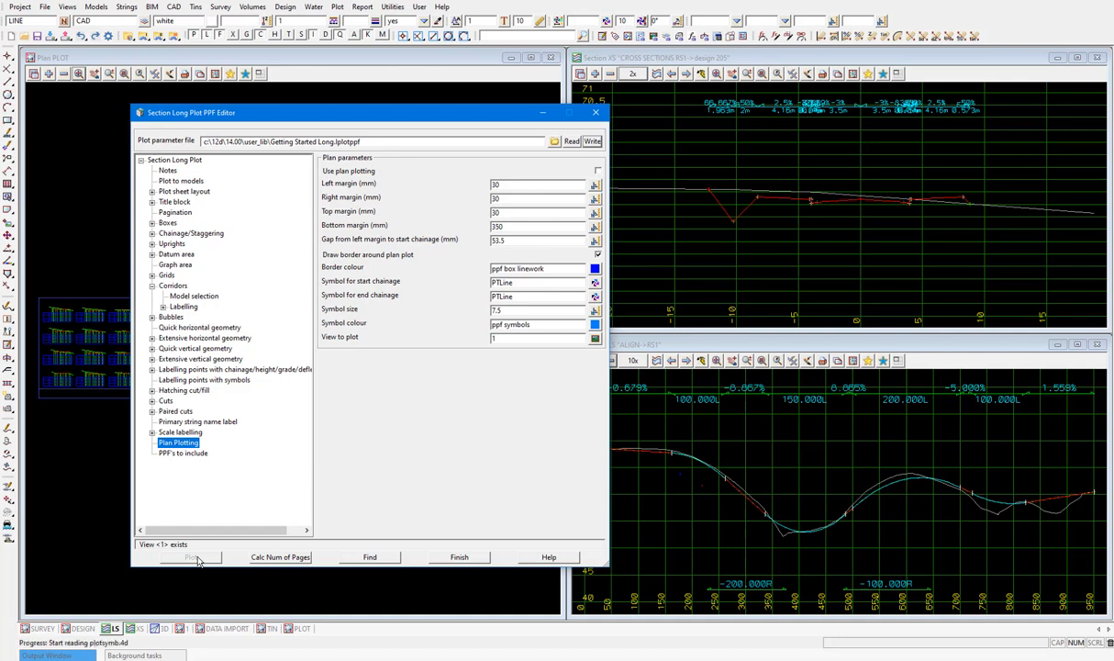